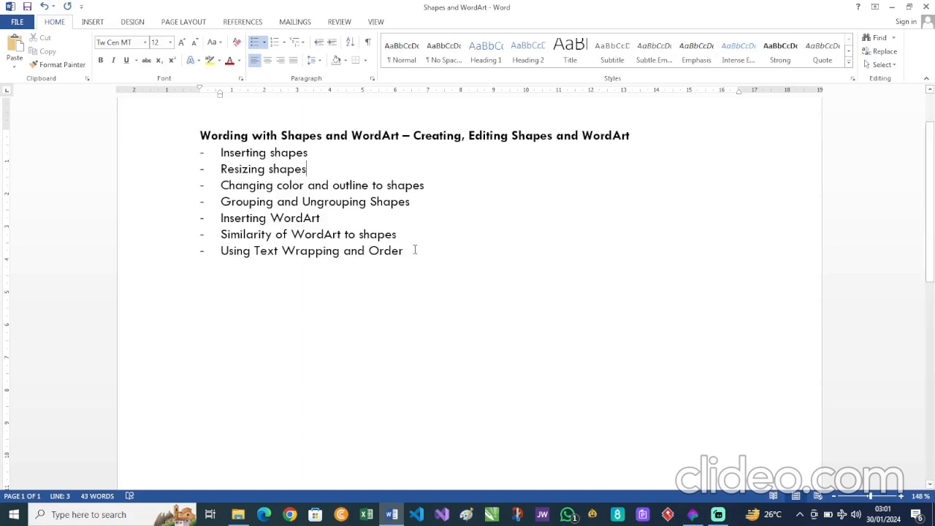
- Draw an ellipse about 2.5 cm high and 2.8 cm wide below the bulleted list
left_click(414, 250)
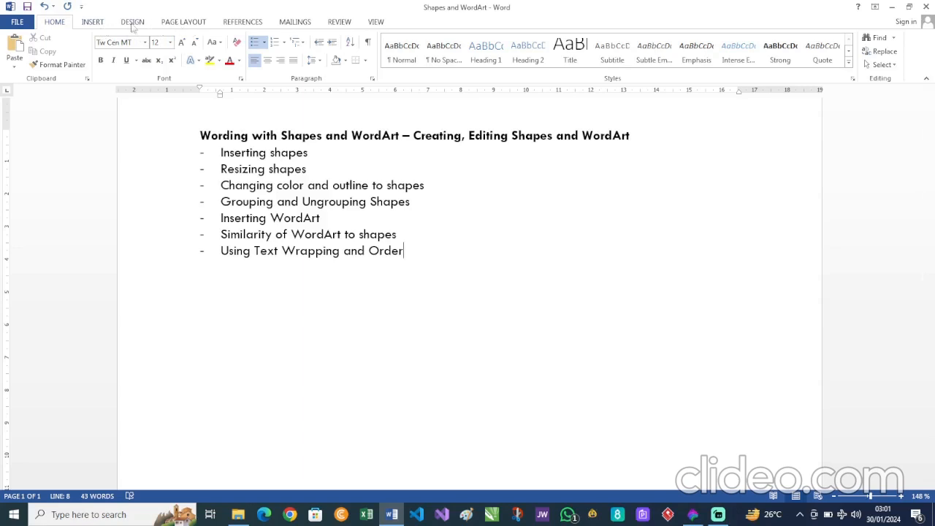
left_click(93, 22)
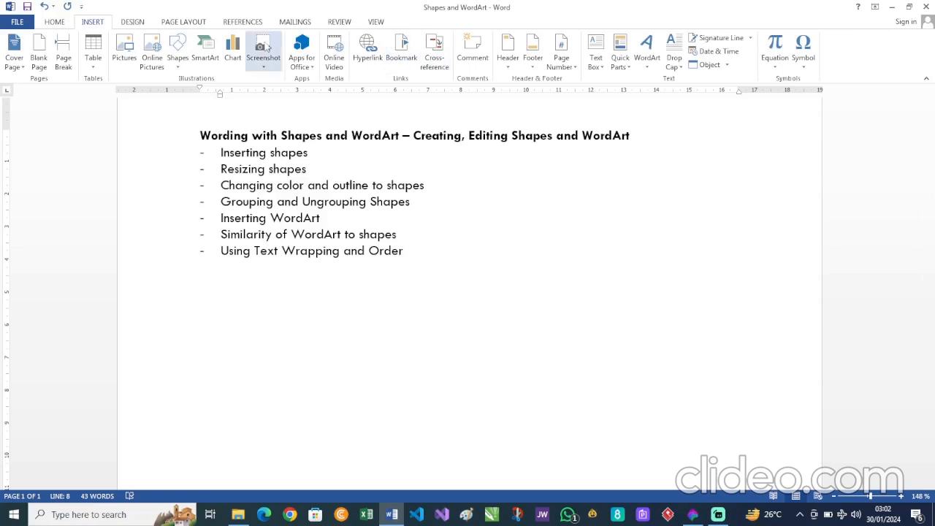
left_click(185, 69)
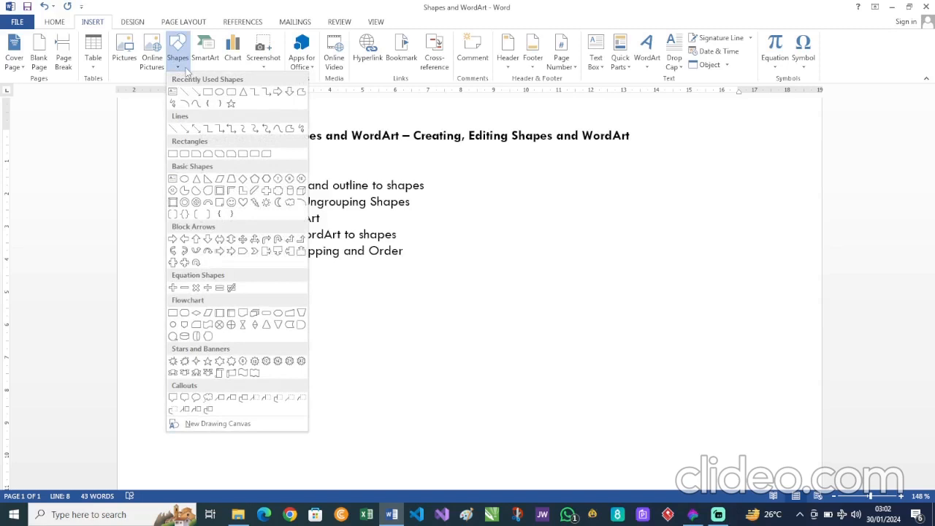
left_click(219, 93)
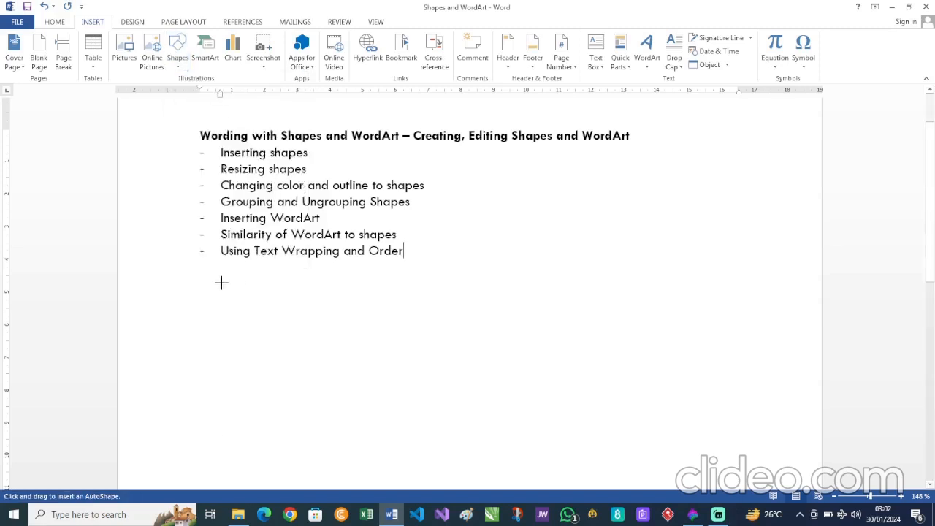
mouse_move(212, 282)
left_mouse_down()
mouse_move(268, 355)
mouse_move(305, 366)
left_mouse_up()
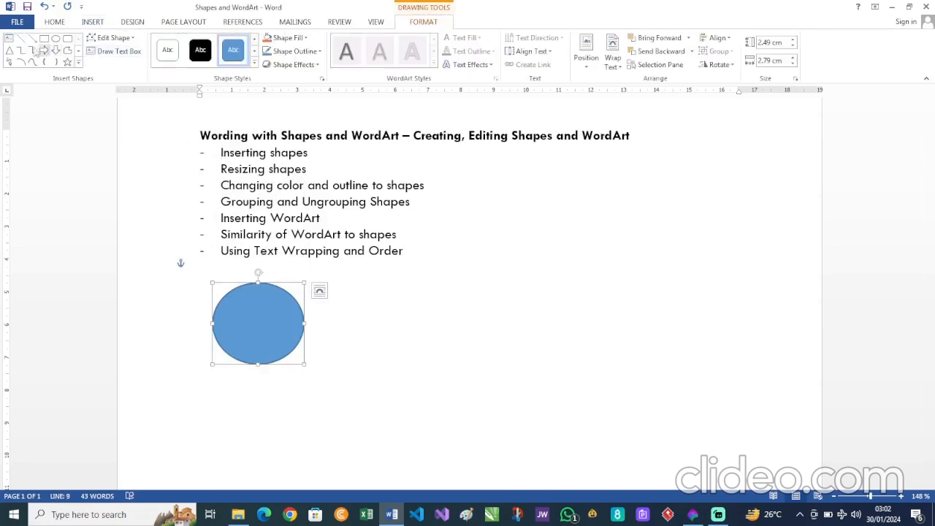
- Draw a triangle about 2.6 by 2.6 cm and a rectangle about 2.6 cm high and 2.9 cm wide, side by side after the ellipse
left_click(10, 50)
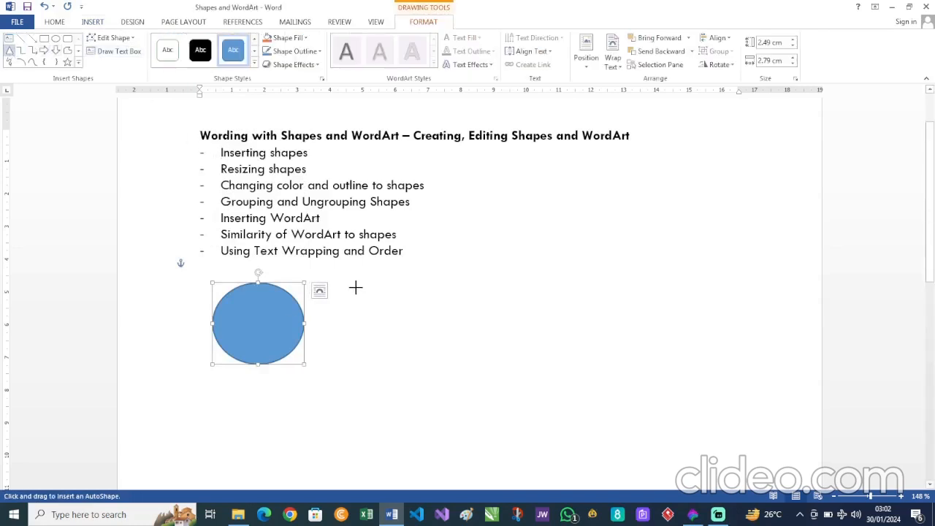
mouse_move(351, 282)
left_mouse_down()
mouse_move(409, 353)
mouse_move(437, 368)
left_mouse_up()
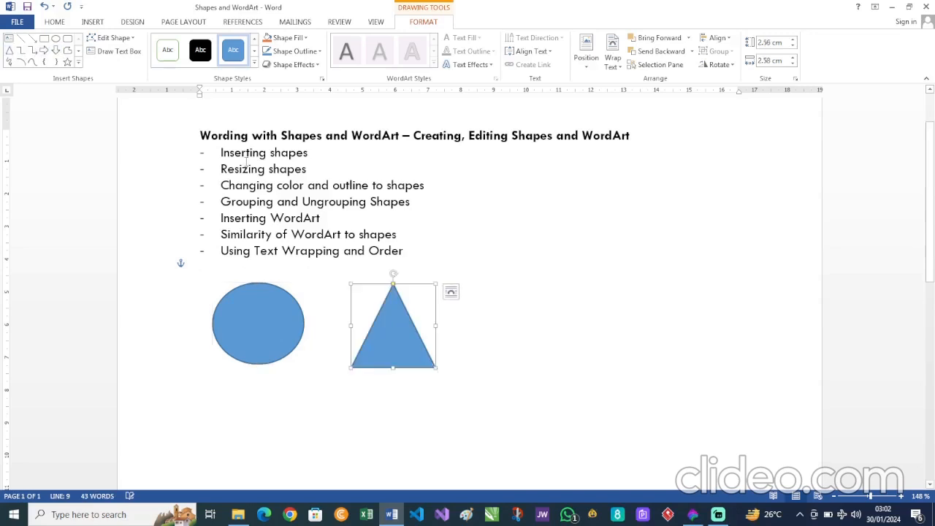
left_click(44, 40)
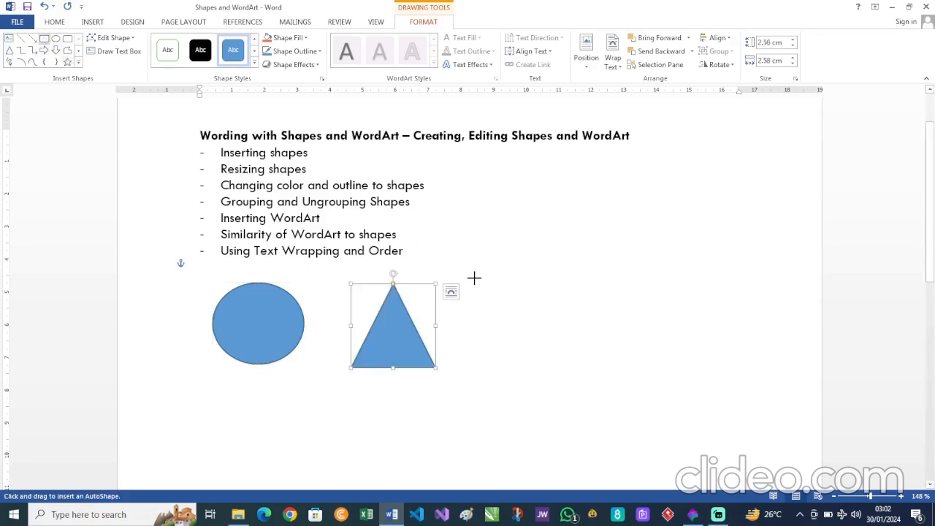
left_click_drag(485, 281, 578, 367)
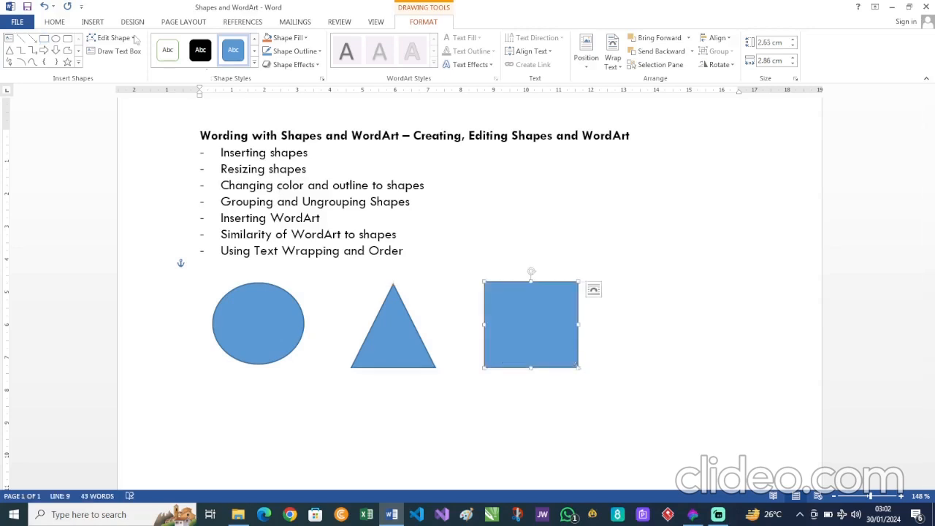
- Draw a diamond about 3.1 cm high and 3.2 cm wide to the right of the rectangle
left_click(79, 63)
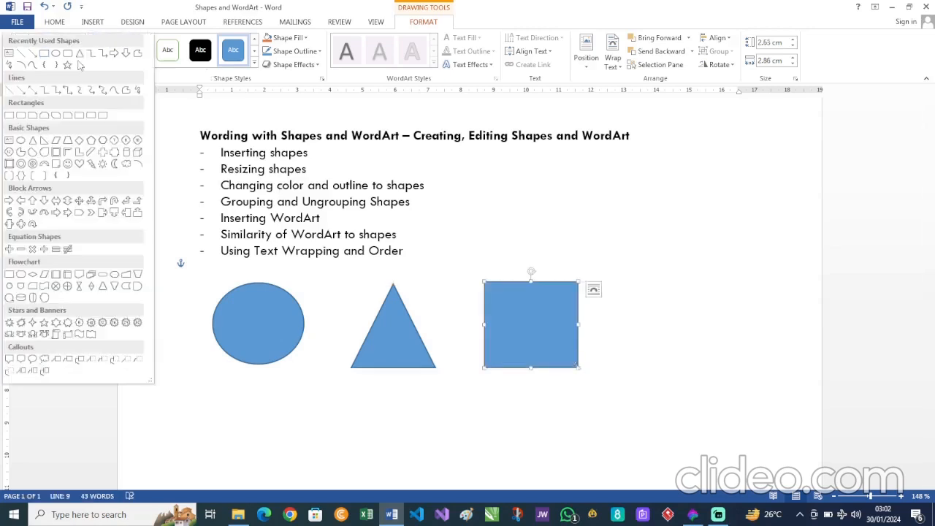
left_click(79, 141)
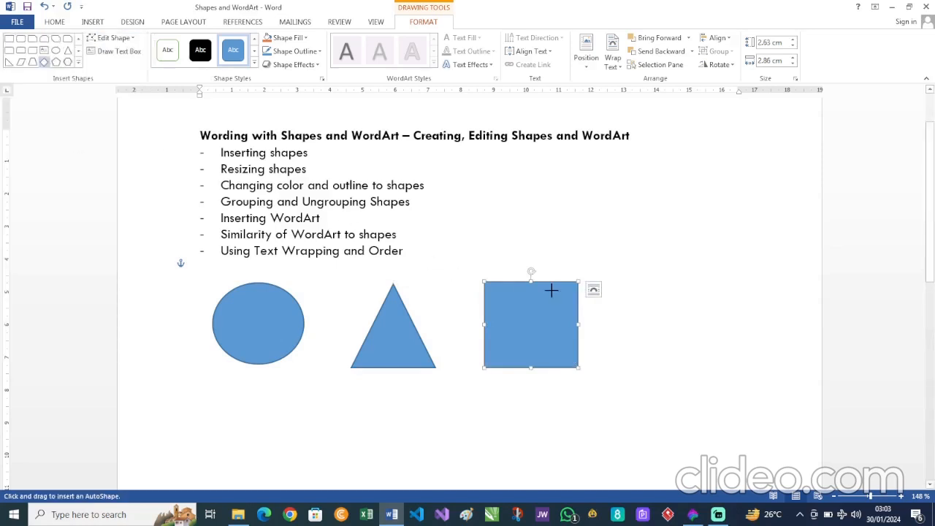
left_click_drag(619, 284, 724, 385)
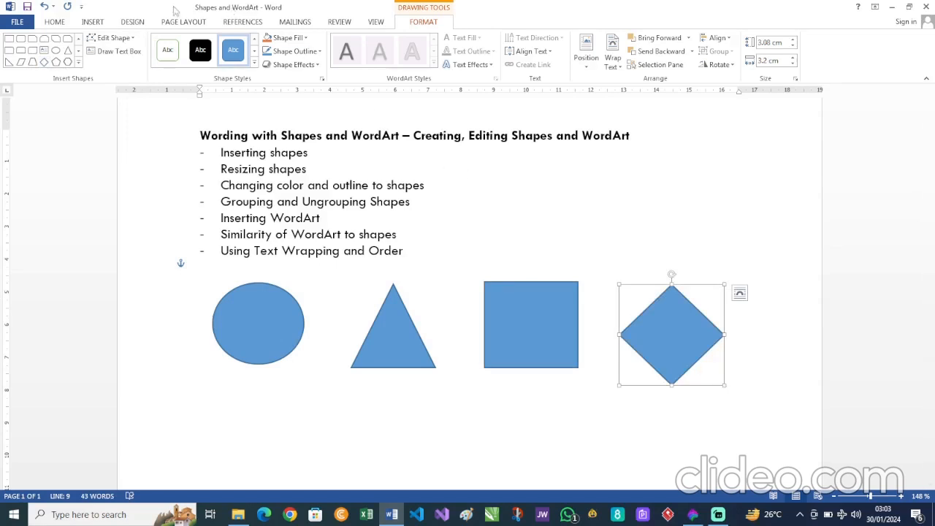
- Insert a text box about 3 cm high and 3.4 cm wide below the ellipse and triangle
left_click(93, 22)
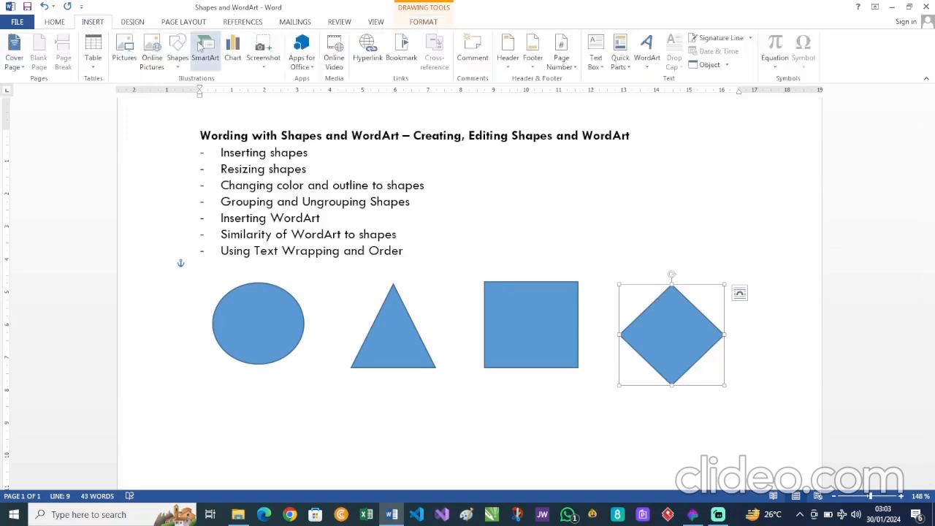
left_click(179, 62)
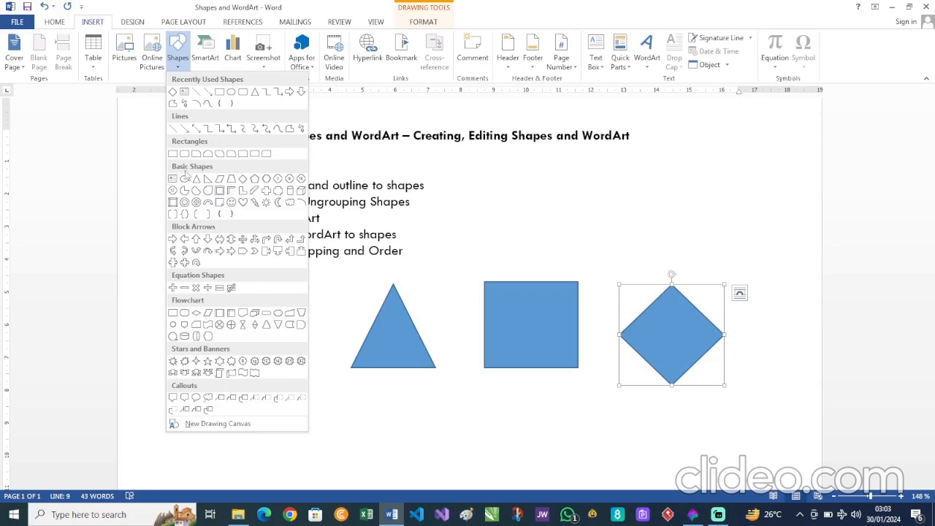
left_click(187, 95)
scroll(300, 249, "down", 2)
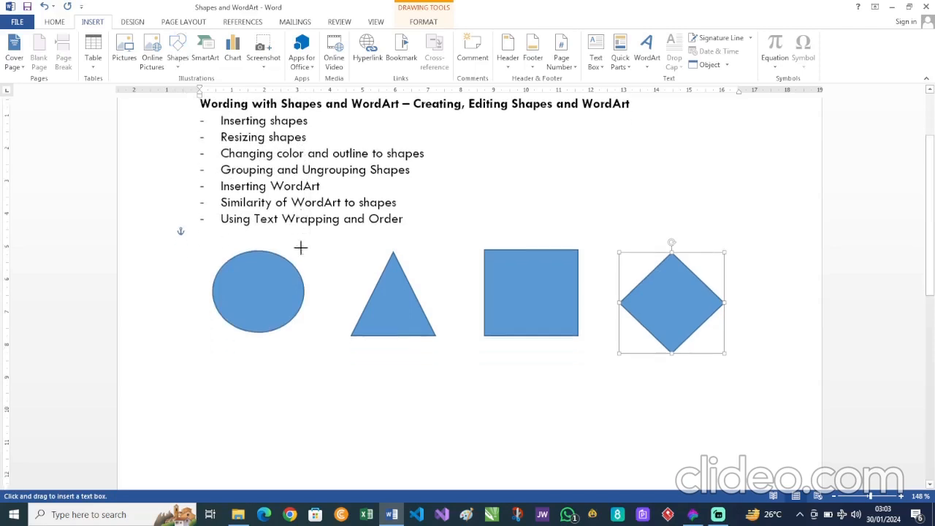
left_click_drag(247, 326, 360, 422)
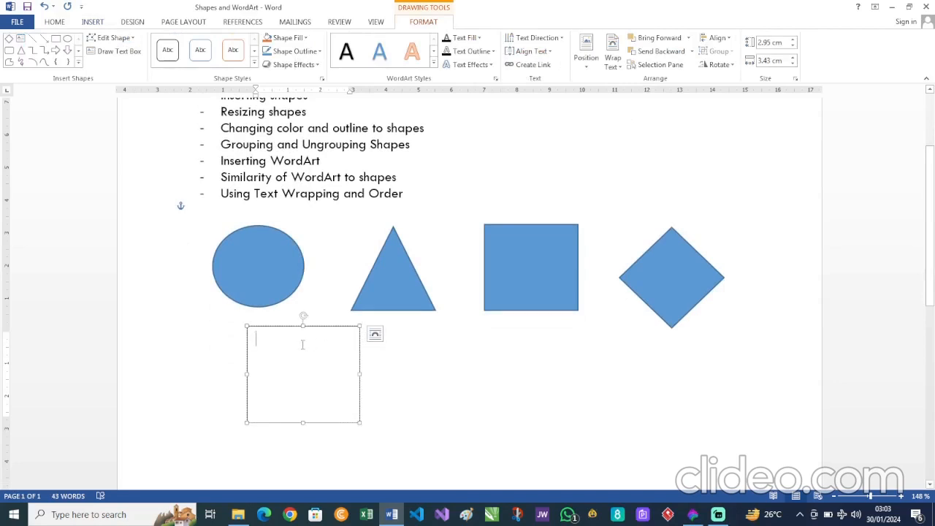
- Enter "Accept text as a content" in the empty text box
left_click(541, 269)
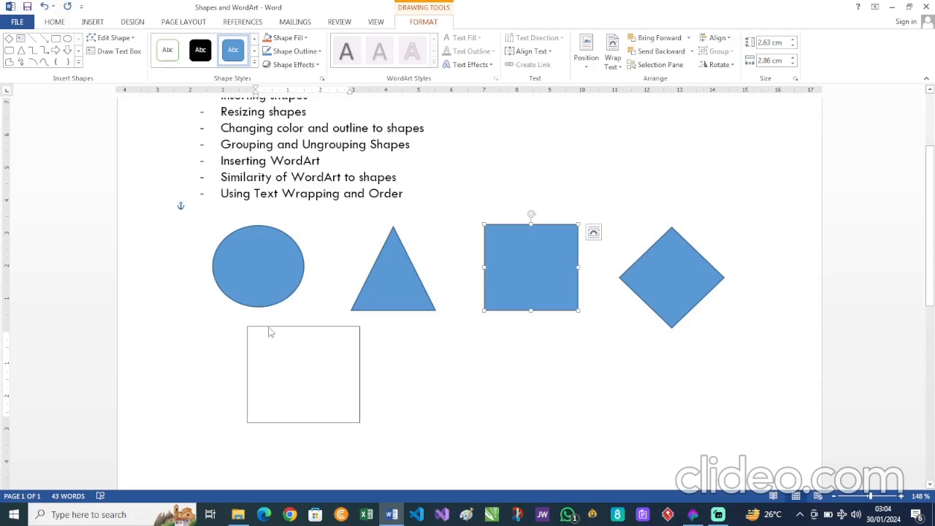
left_click_drag(282, 193, 310, 193)
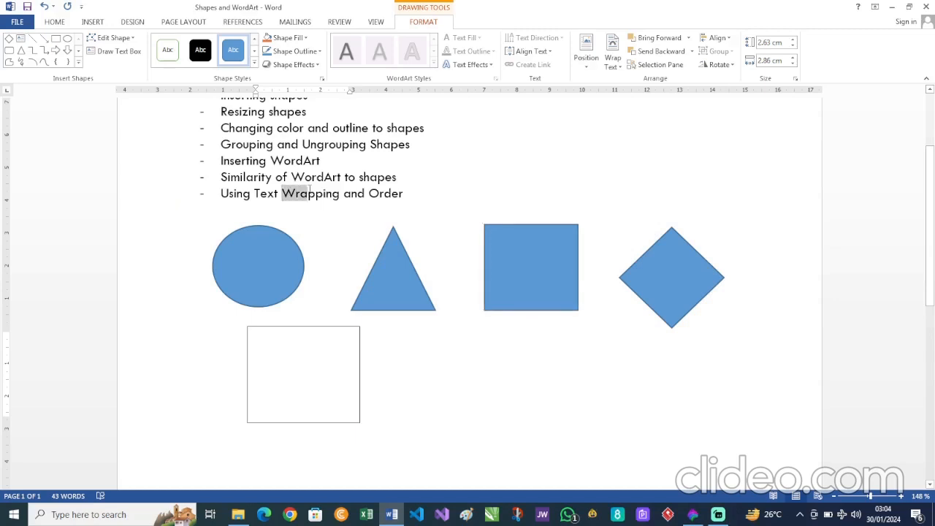
left_click(270, 353)
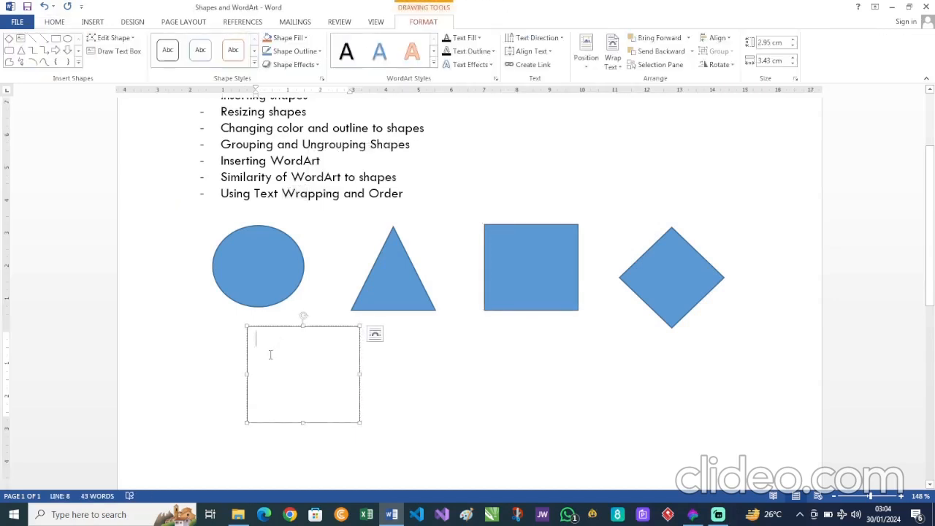
type("A")
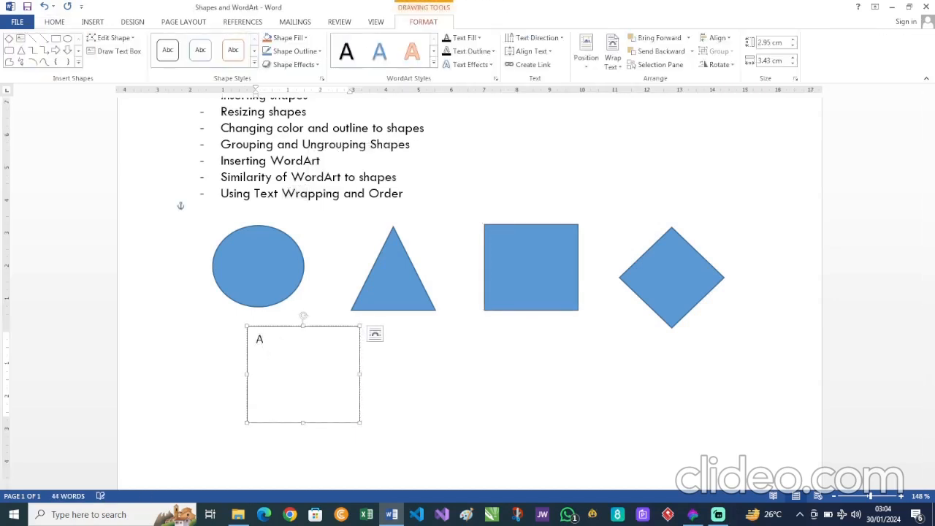
type("ccept text as a c")
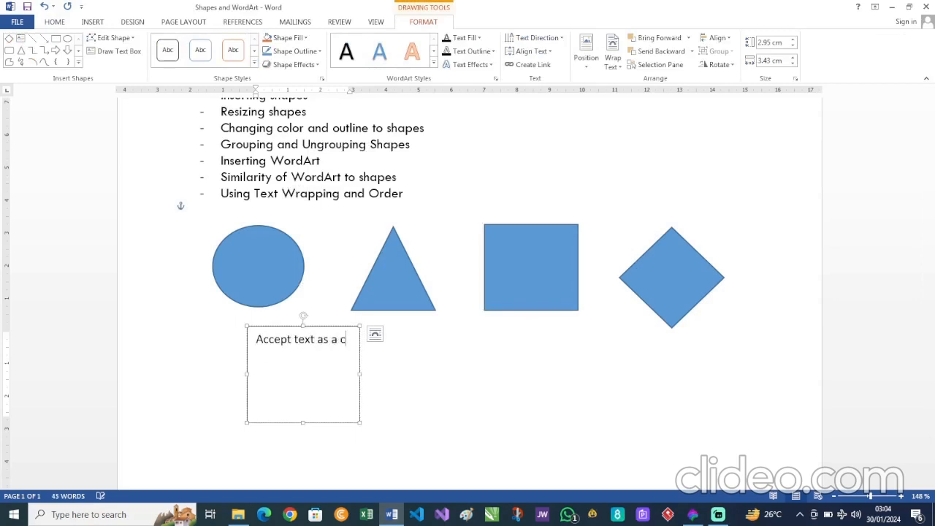
type("ontent")
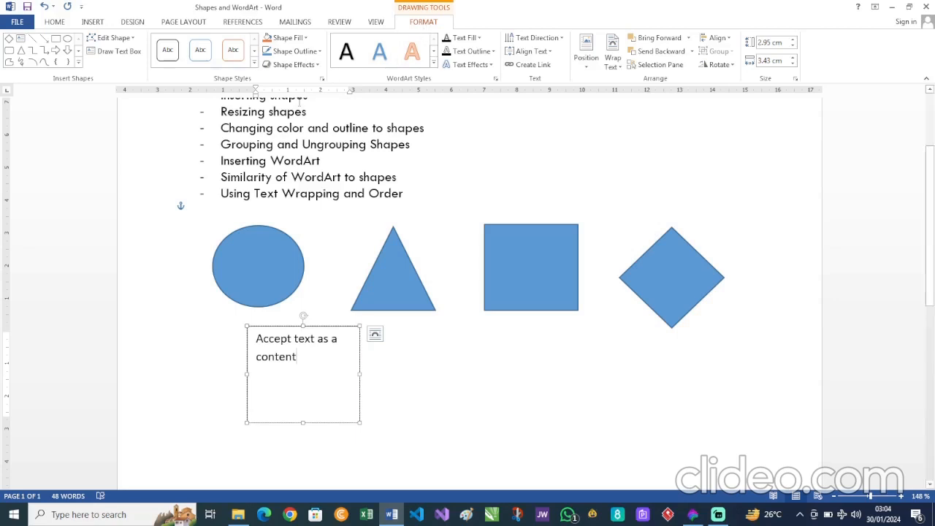
scroll(300, 117, "up", 1)
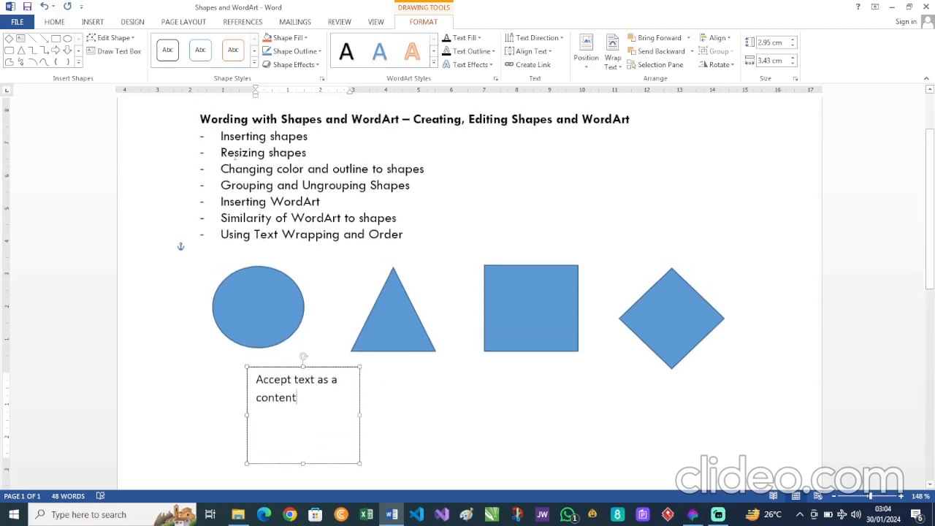
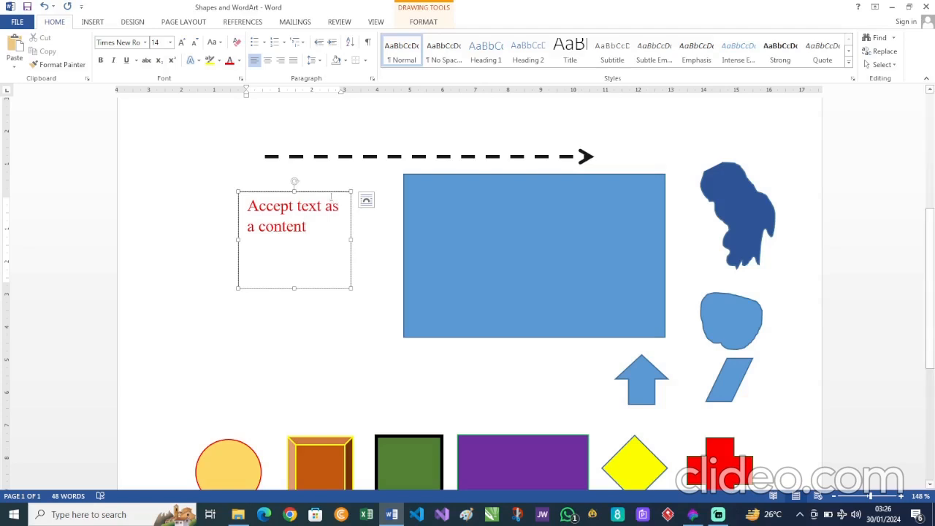
- Set the "Accept text as a content" text box to No Fill and No Outline
left_click(326, 193)
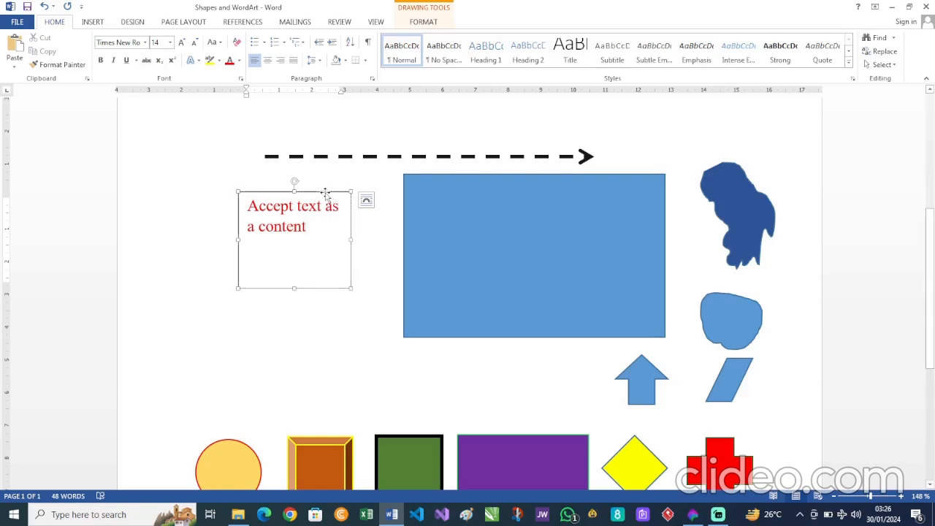
left_click(437, 22)
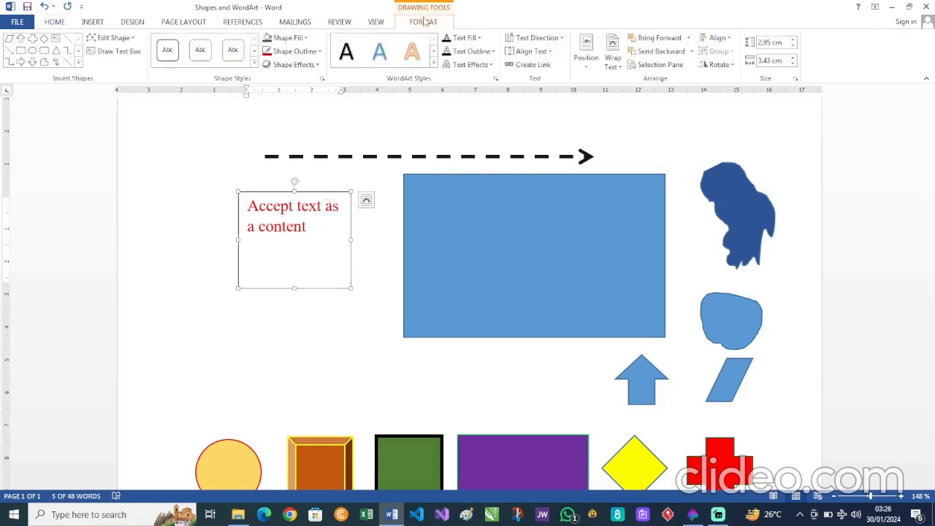
left_click(306, 38)
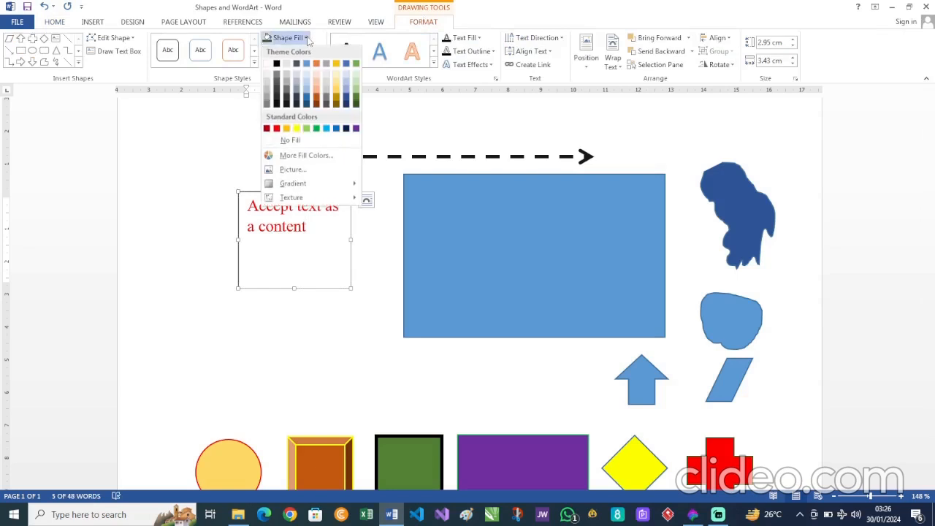
left_click(291, 140)
left_click(320, 52)
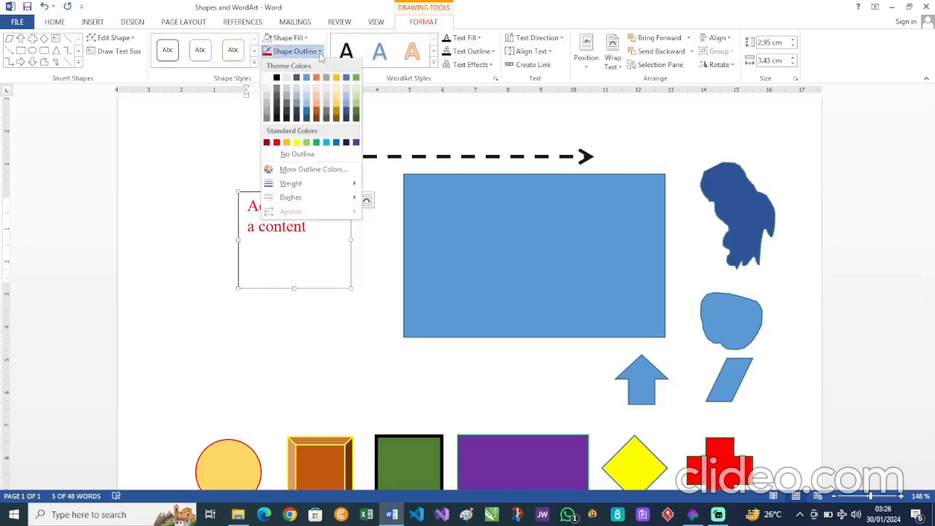
left_click(310, 157)
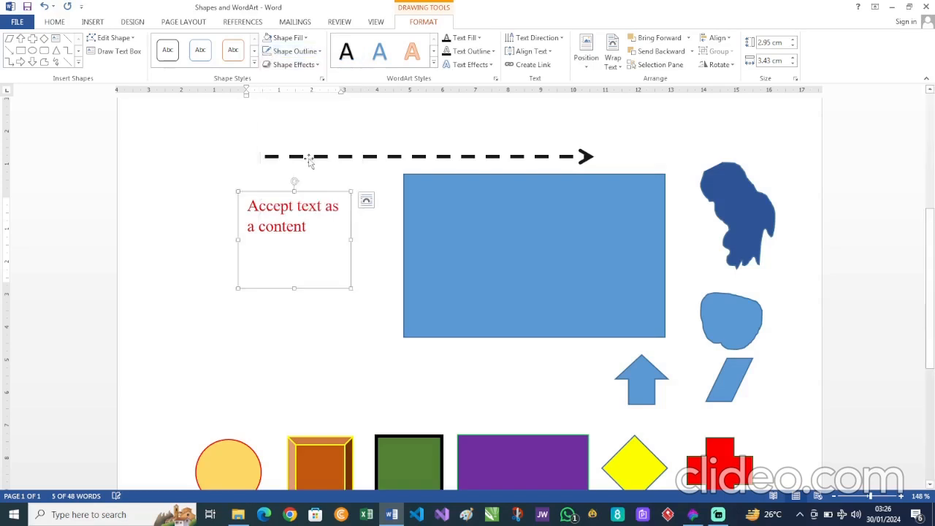
- Resize the text box to about 1 cm high and 5.5 cm wide, placing it just left of the large blue rectangle
left_click_drag(352, 239, 417, 241)
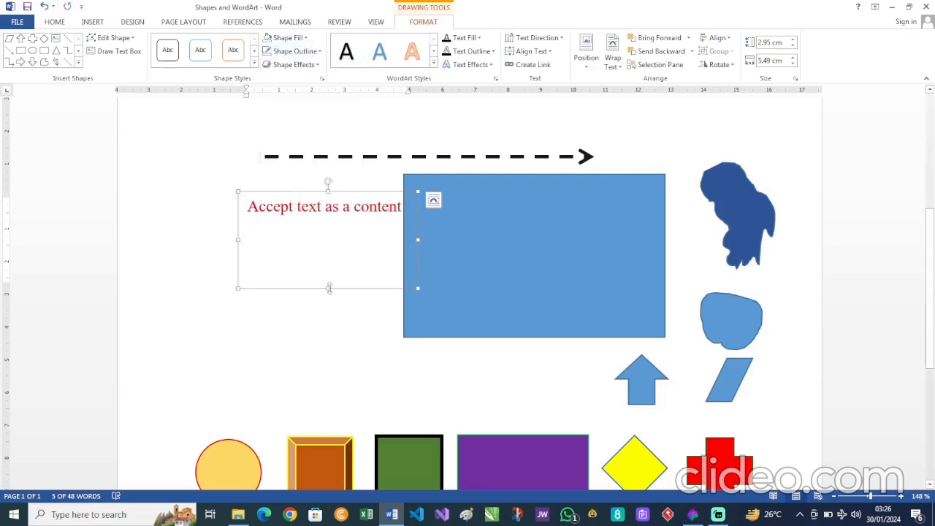
left_click_drag(329, 288, 305, 256)
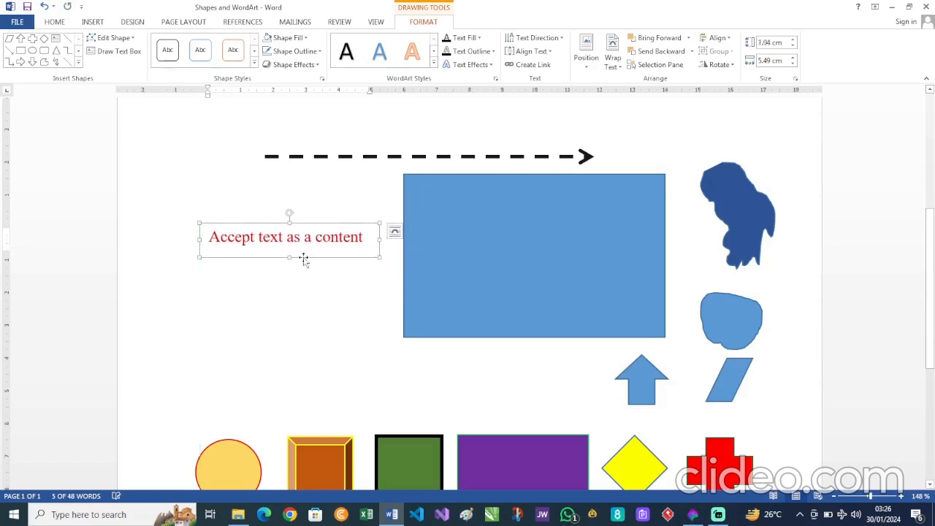
left_click(367, 191)
scroll(368, 192, "up", 2)
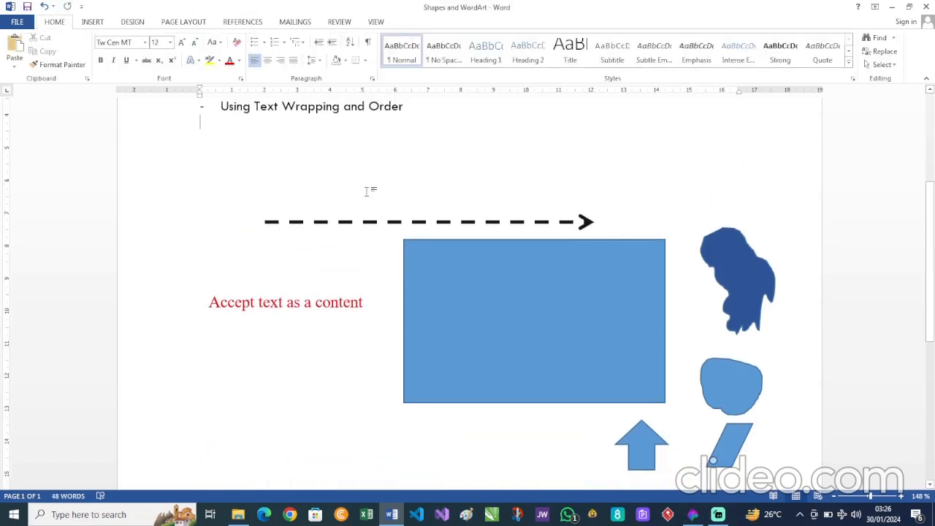
scroll(368, 192, "down", 1)
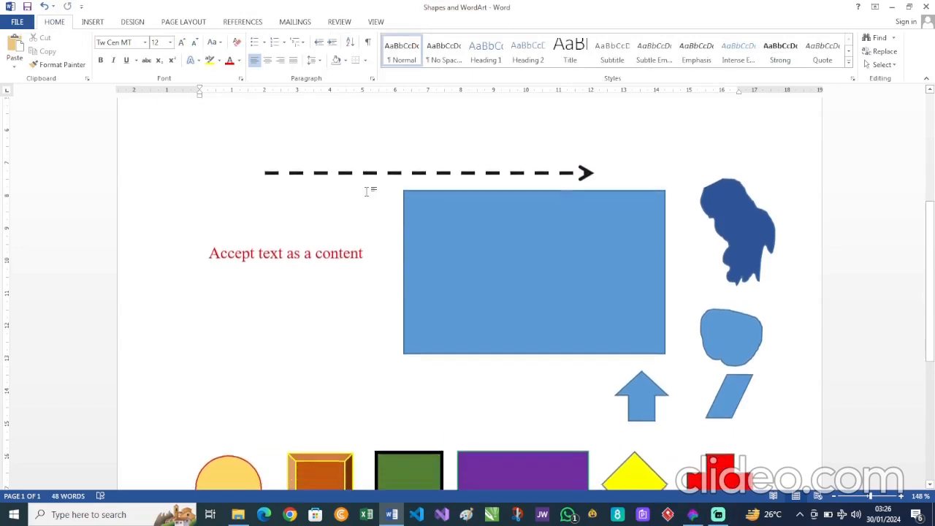
- Move the text box to the right so it sits partly behind the large blue rectangle
left_click(331, 260)
left_click_drag(317, 241, 422, 255)
- Highlight "Art" in the "Inserting WordArt" item of the bulleted list
scroll(413, 255, "up", 5)
scroll(417, 257, "up", 1)
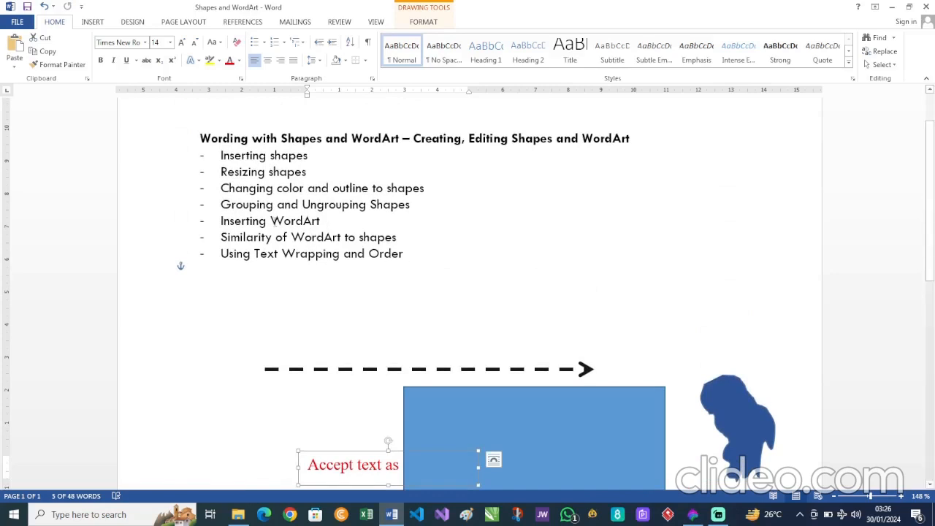
left_click(308, 221)
left_click_drag(303, 220, 321, 221)
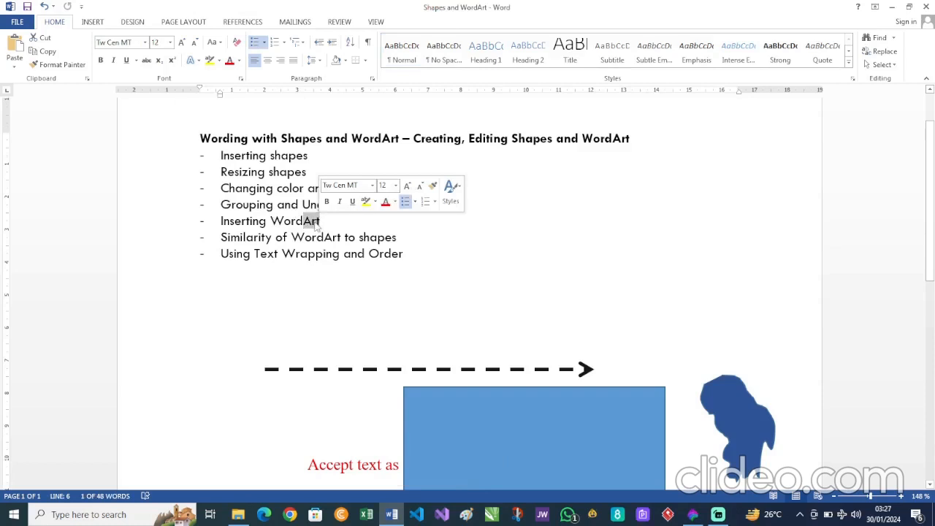
- Insert a WordArt in the plain black fill style and place it below the bulleted list, just above the dashed arrow
left_click(330, 223)
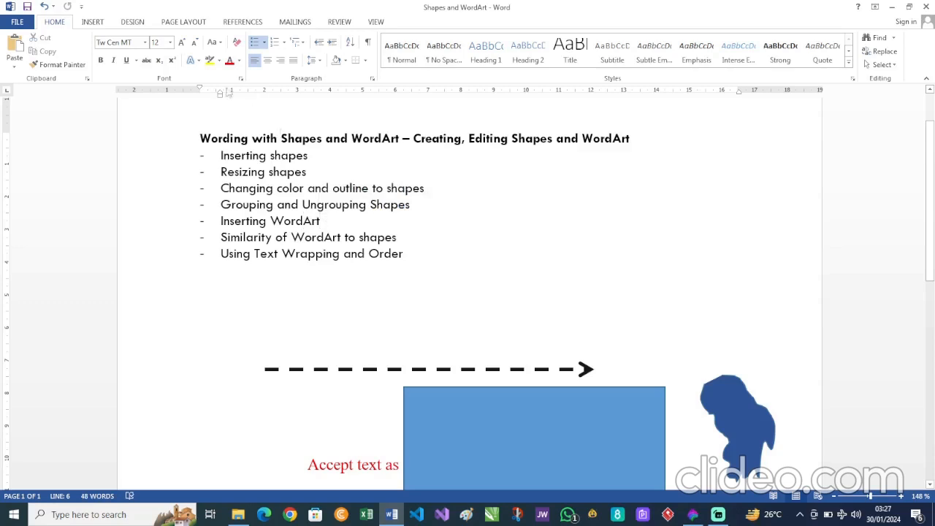
left_click(96, 24)
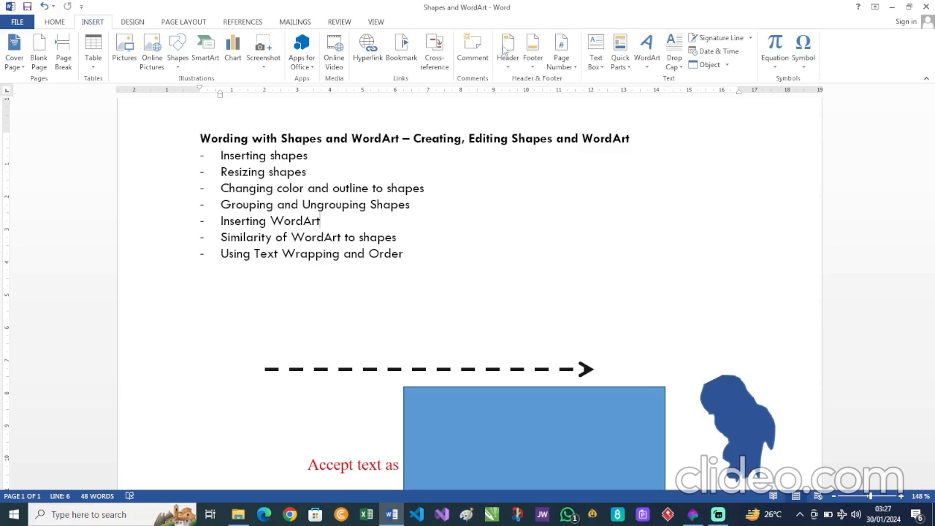
left_click(650, 70)
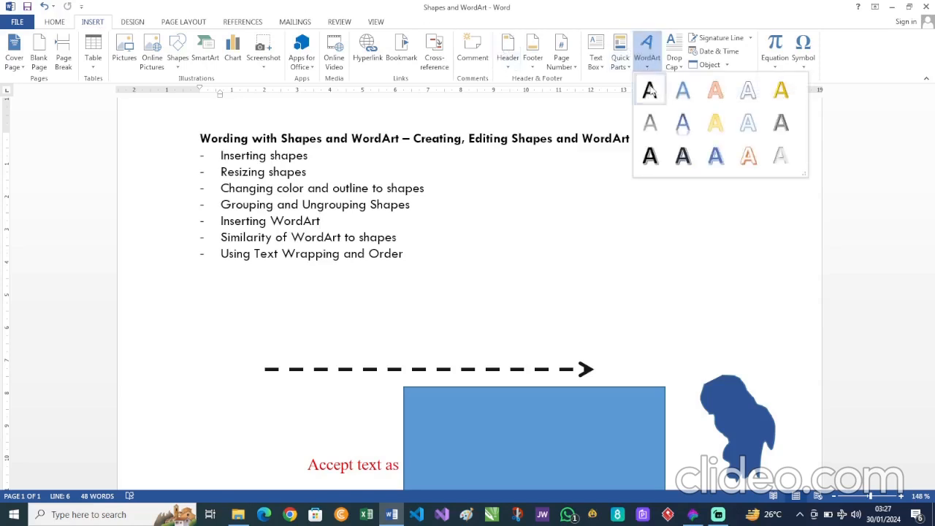
left_click(649, 89)
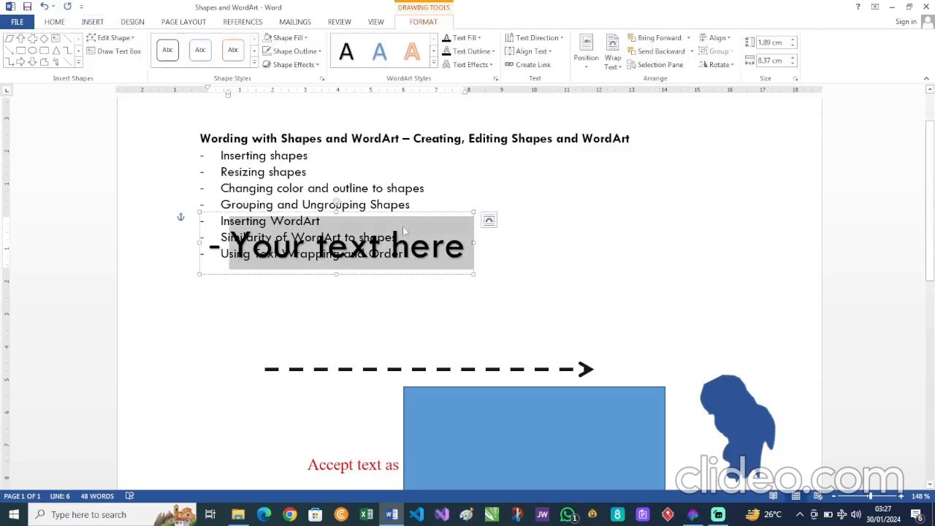
left_click_drag(414, 212, 645, 282)
key("ctrl")
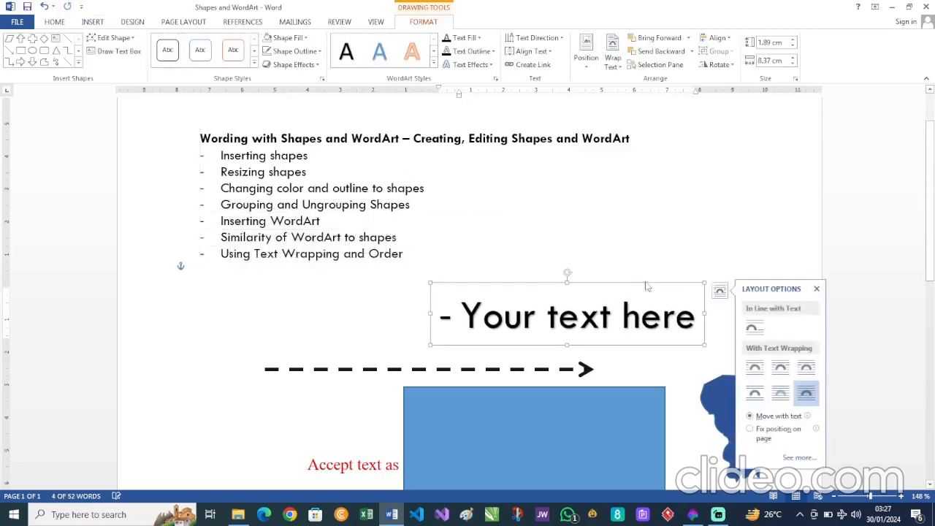
scroll(646, 285, "down", 3)
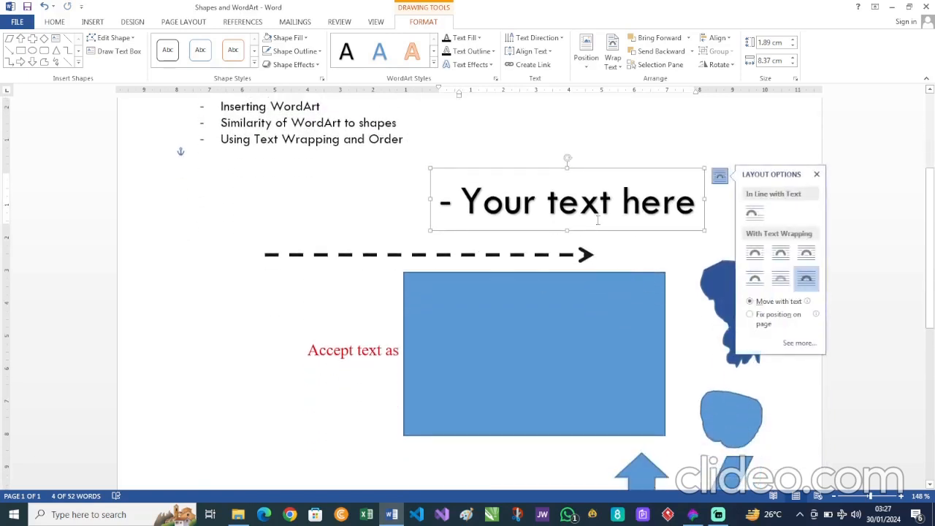
- Remove the bullet dash from the WordArt's placeholder text
left_click(467, 206)
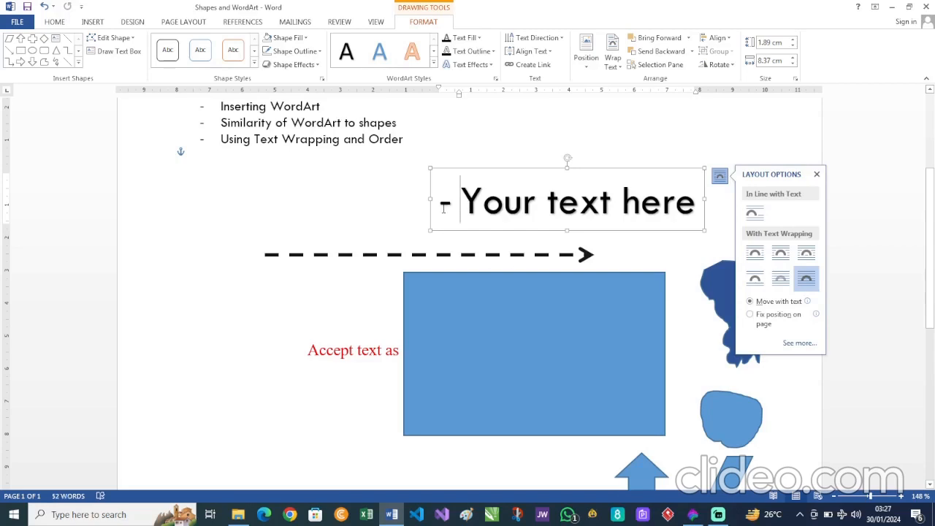
left_click_drag(443, 205, 615, 203)
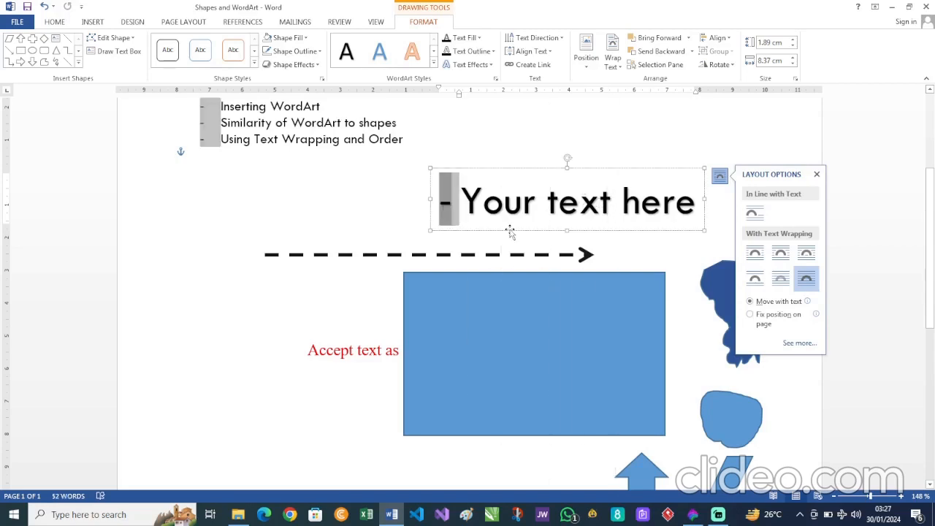
left_click(504, 201)
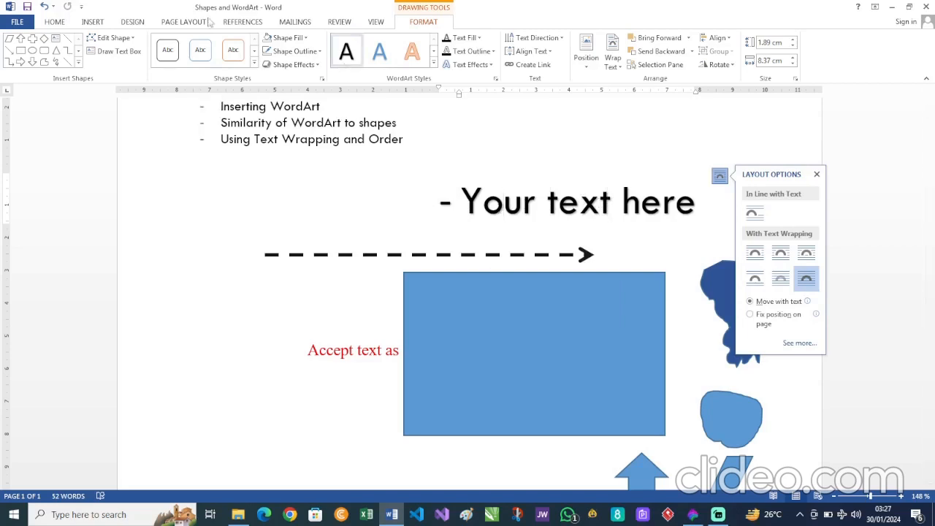
left_click(62, 25)
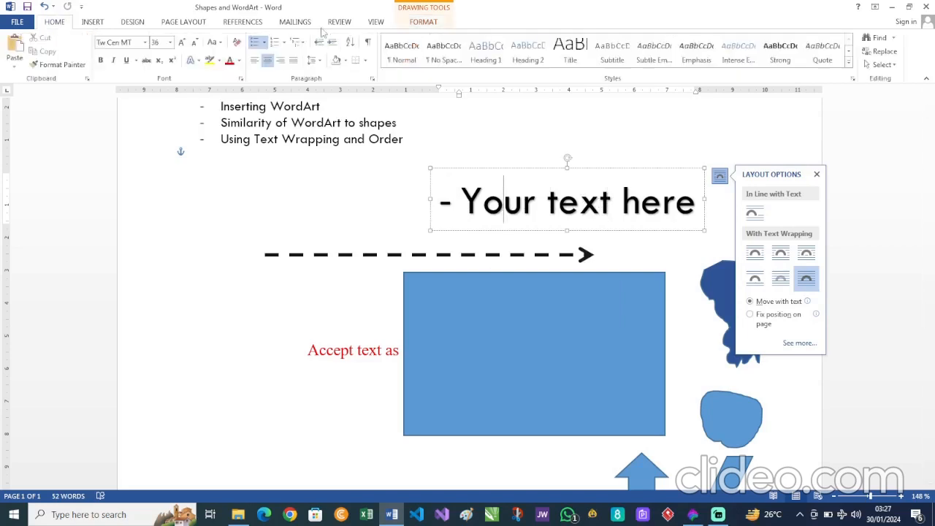
left_click(256, 43)
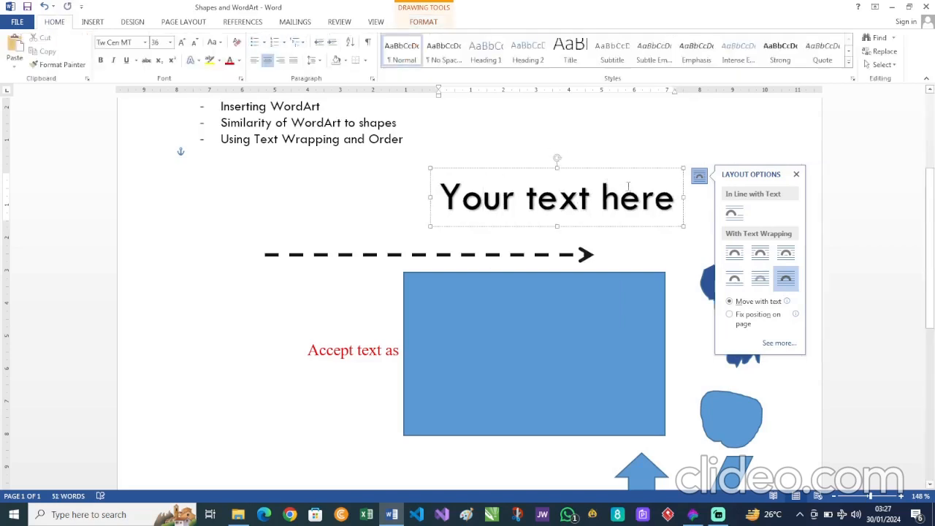
- Replace the WordArt's placeholder text with "This is a WordArt"
left_click_drag(679, 199, 438, 206)
type("This")
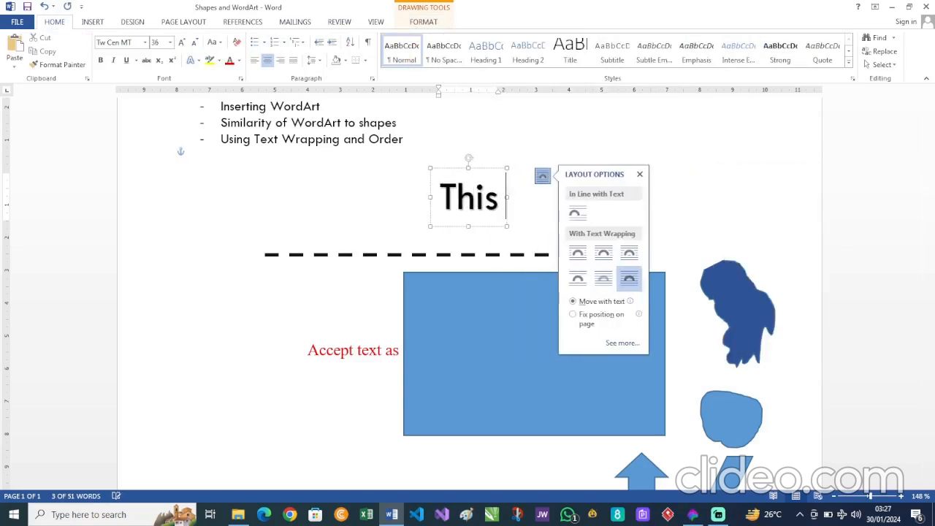
type(" is a Word")
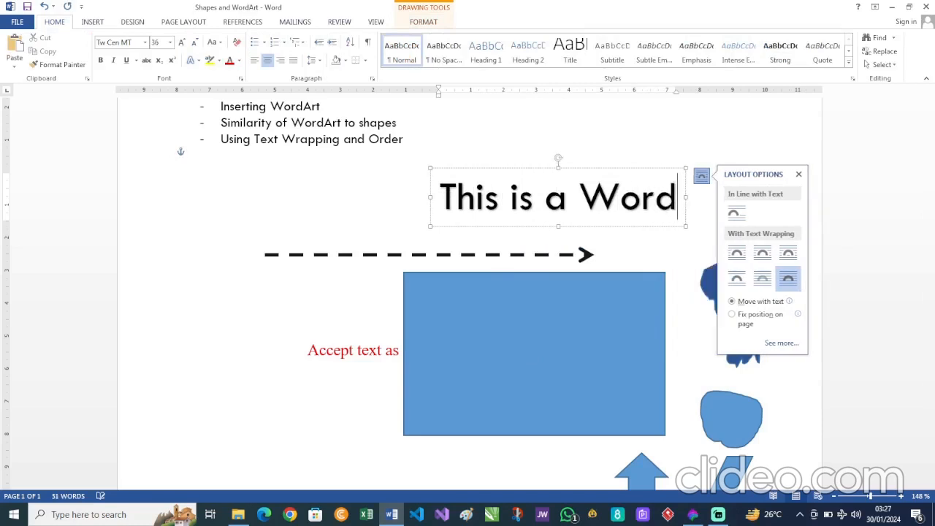
type("Art")
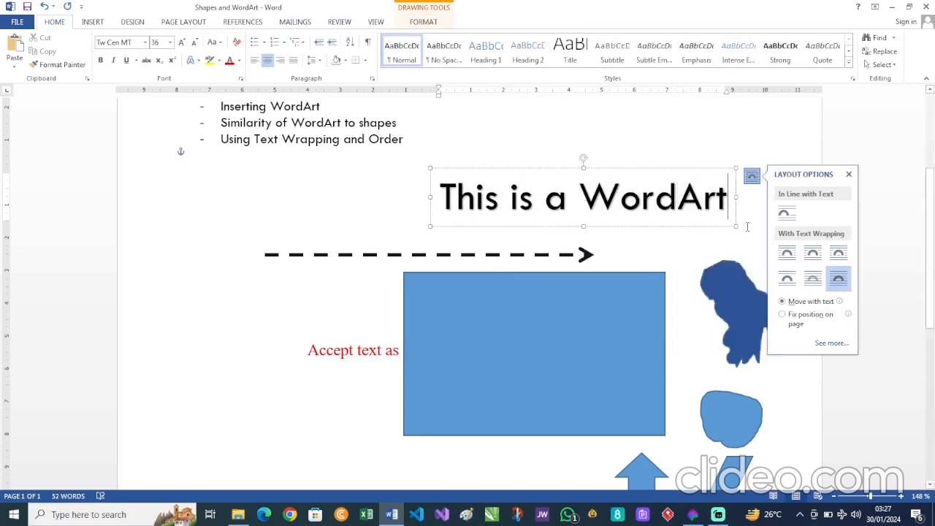
- Move the WordArt left so it sits over the dashed arrow, and select all its text for formatting
left_click_drag(617, 169, 464, 170)
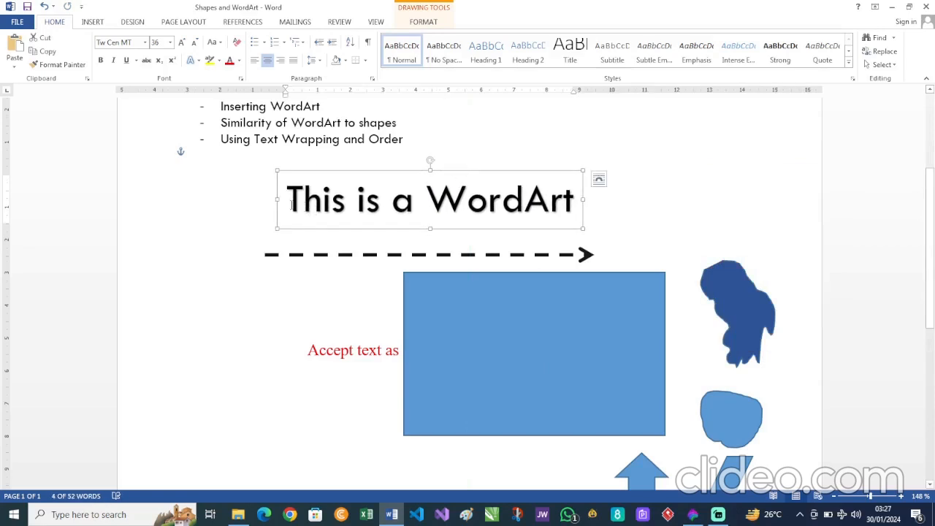
left_click_drag(290, 206, 581, 206)
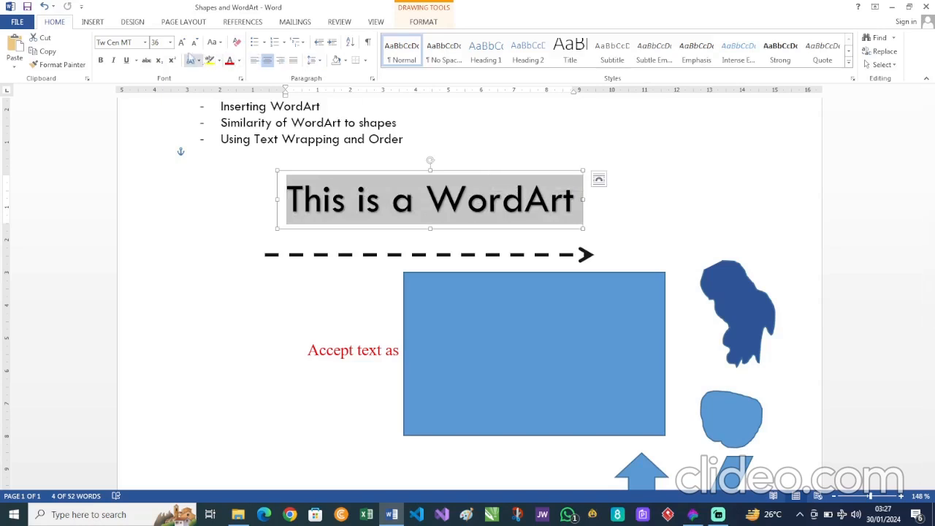
left_click(427, 24)
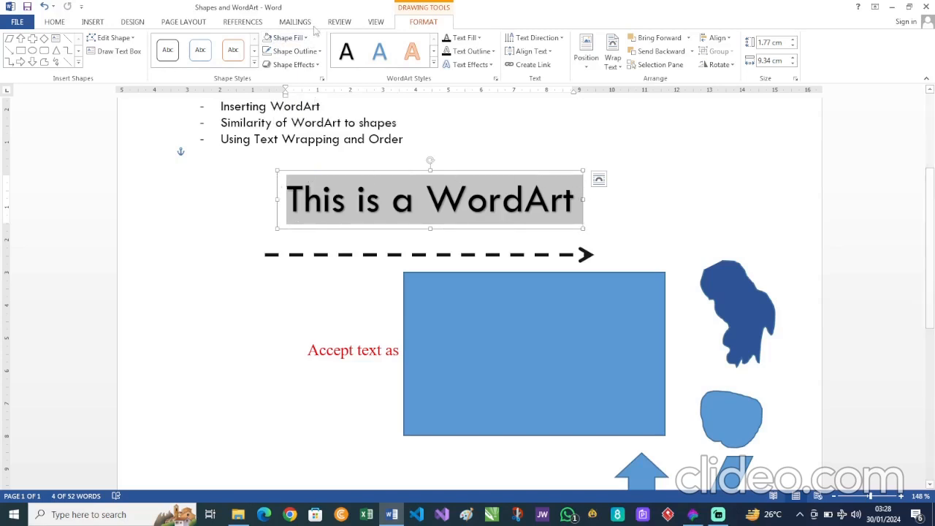
- Try a light orange shape fill on the WordArt, and set it back to No Fill
left_click(289, 38)
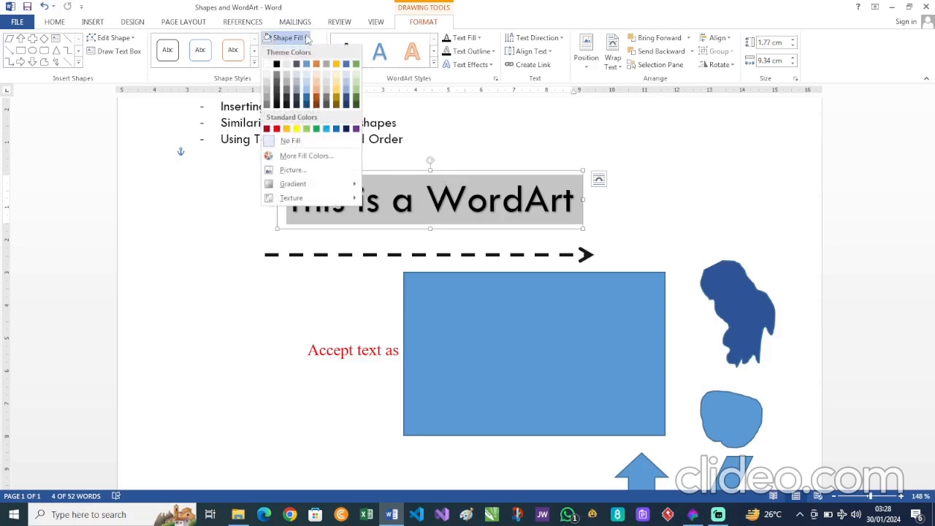
left_click(319, 97)
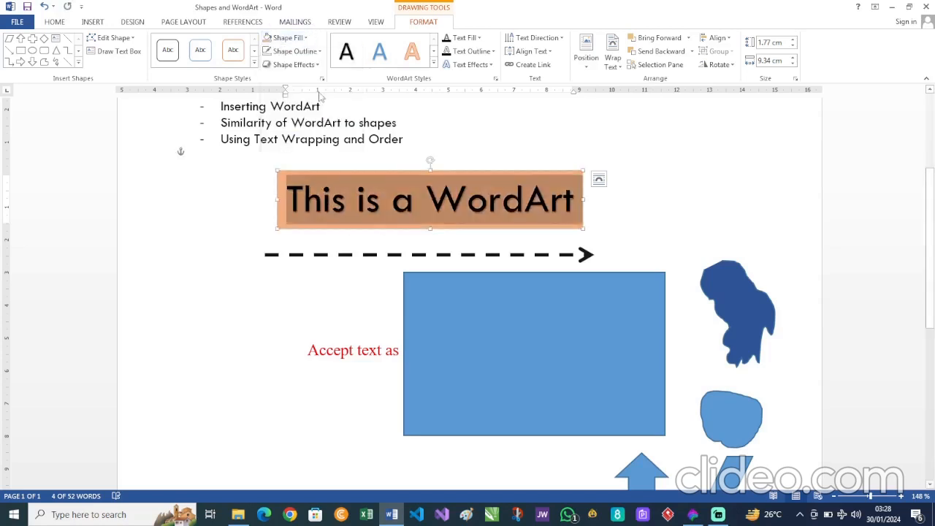
left_click(288, 37)
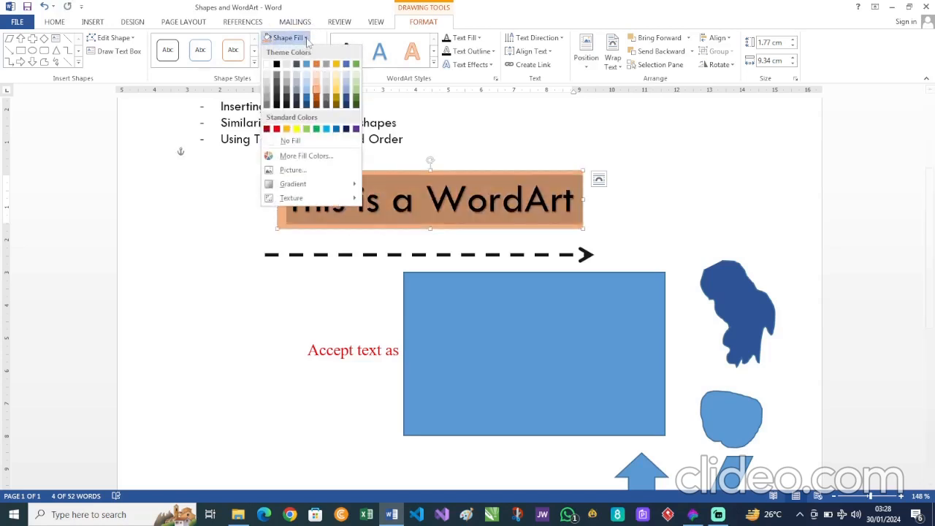
left_click(296, 141)
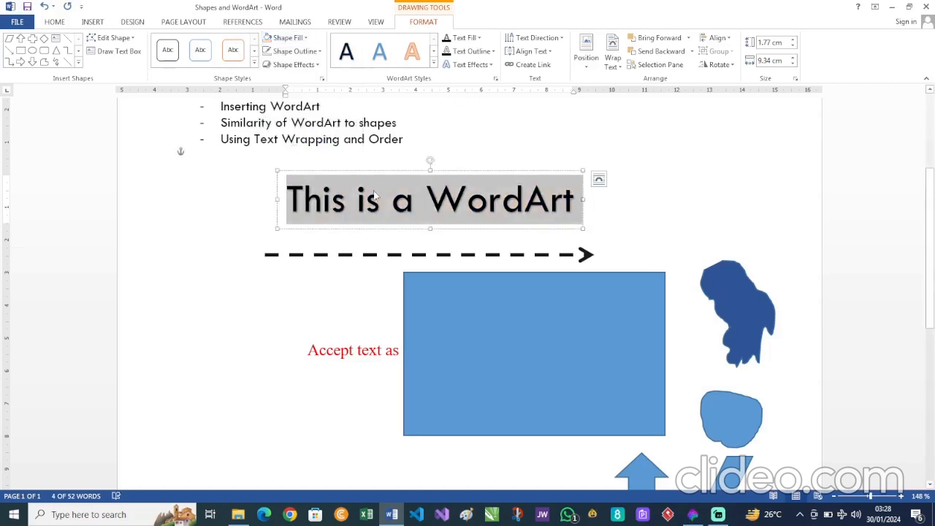
- Give the WordArt text a standard Blue fill and a Red outline with a 1½ pt weight
left_click(480, 38)
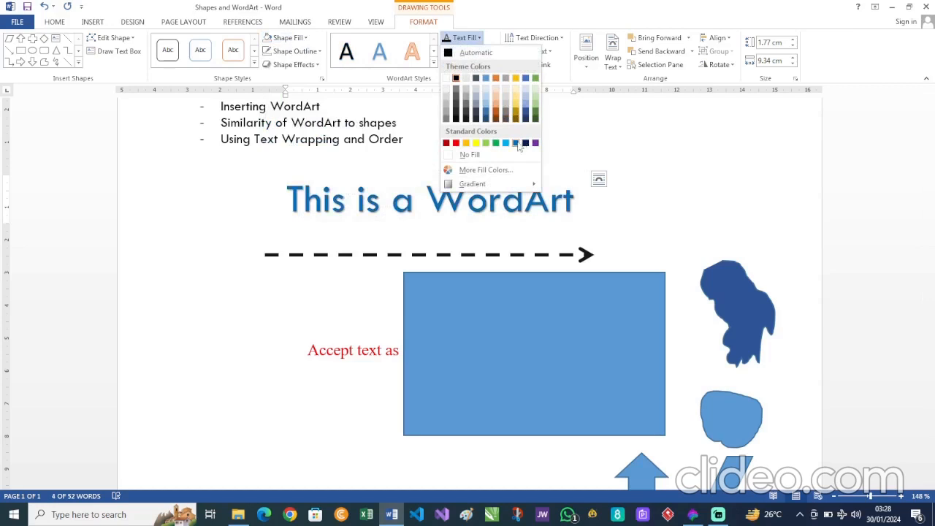
left_click(516, 143)
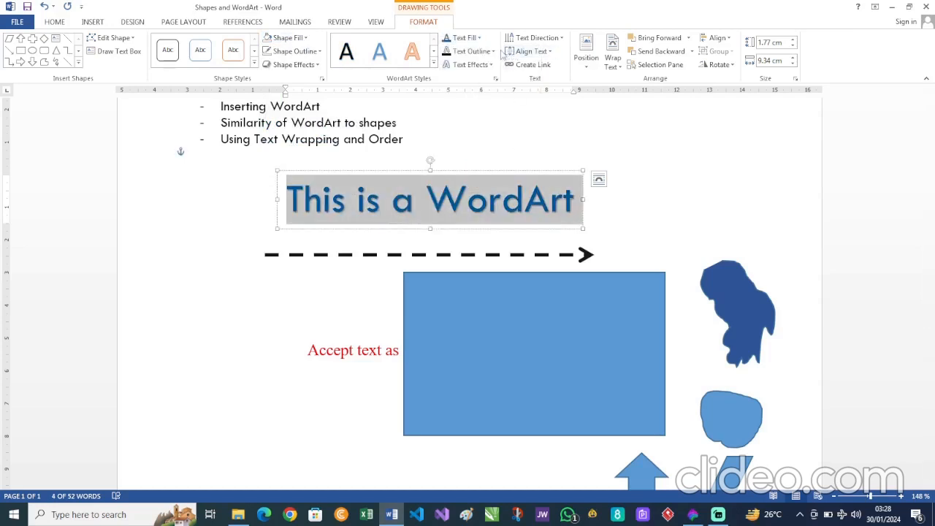
left_click(493, 51)
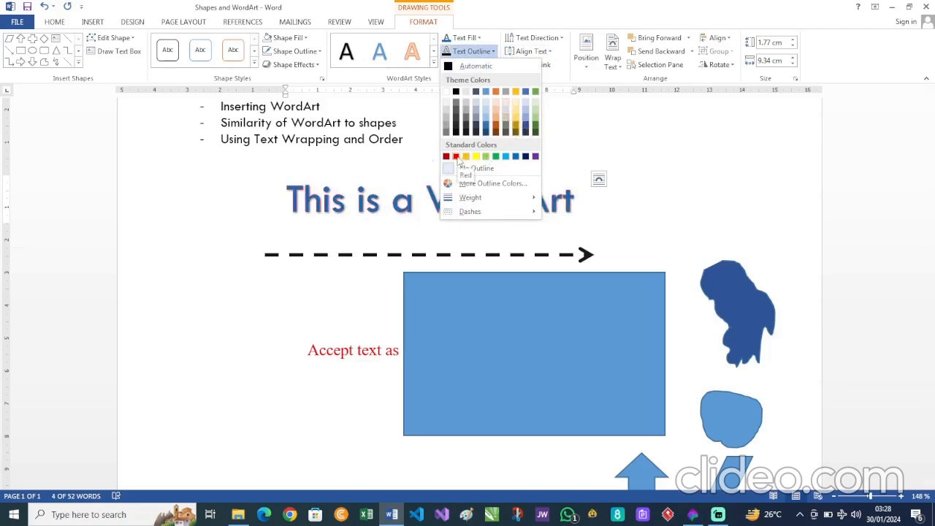
left_click(456, 156)
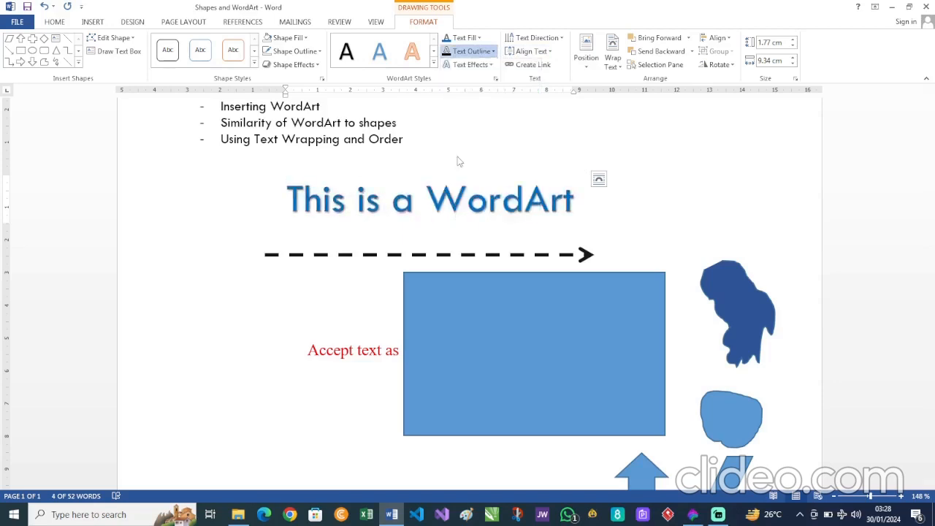
left_click(493, 51)
mouse_move(504, 198)
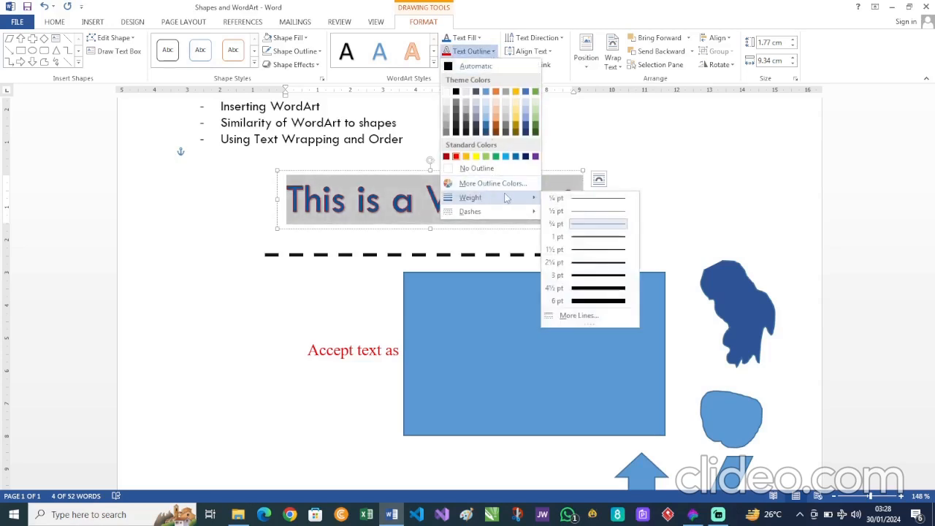
left_click(589, 252)
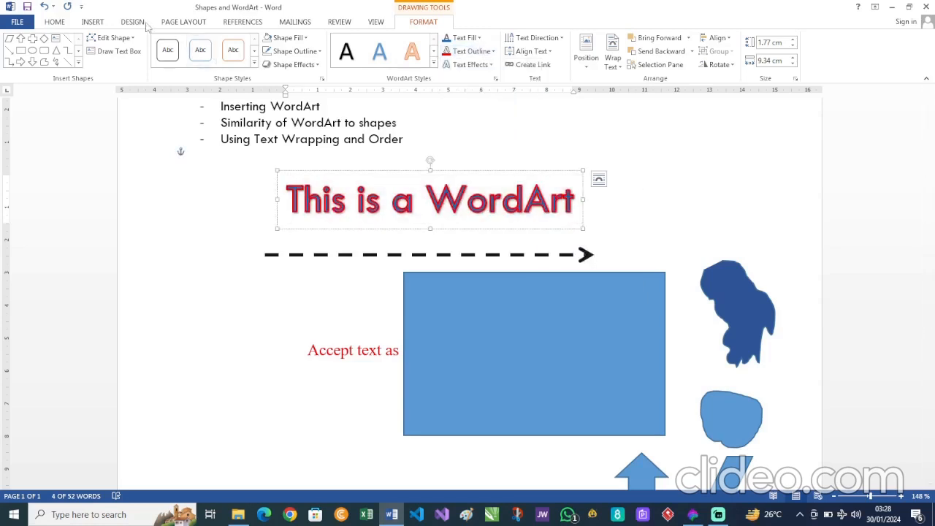
- Make the WordArt text bold and reduce its font size to 28
left_click(55, 22)
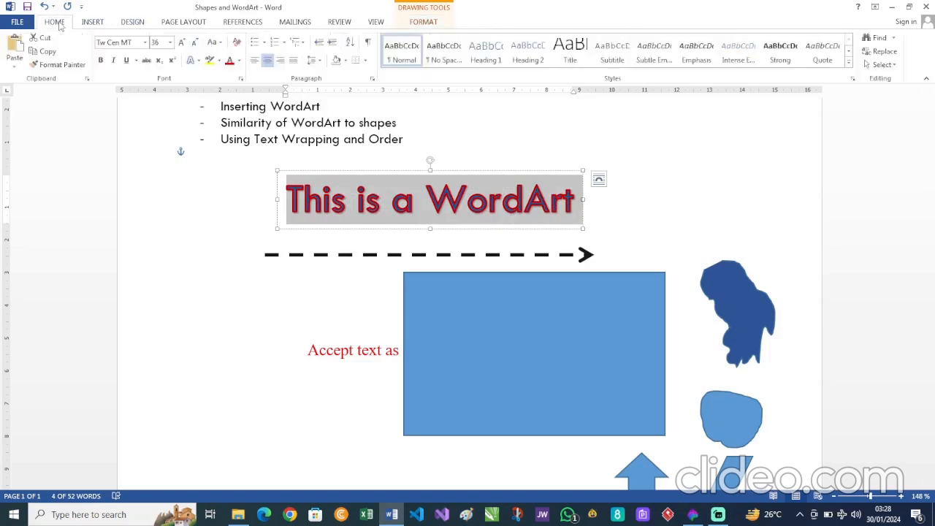
left_click(101, 61)
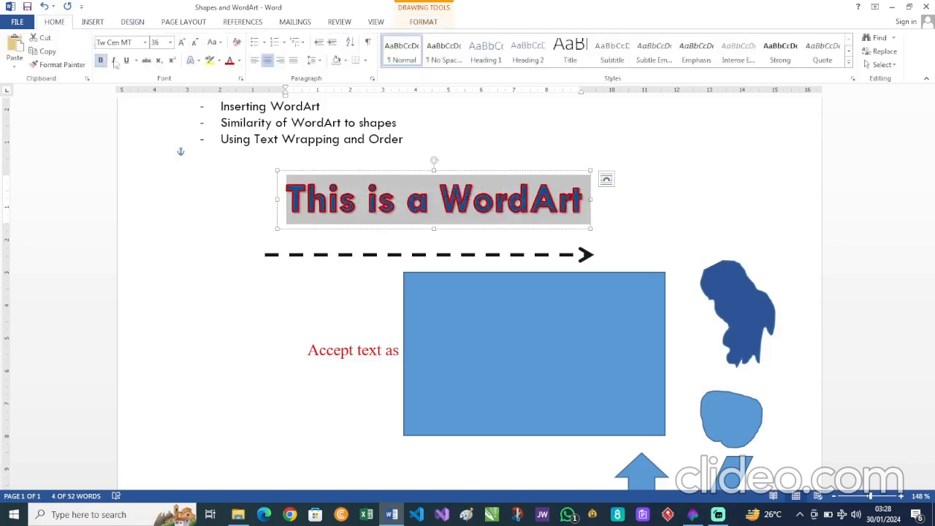
left_click(194, 43)
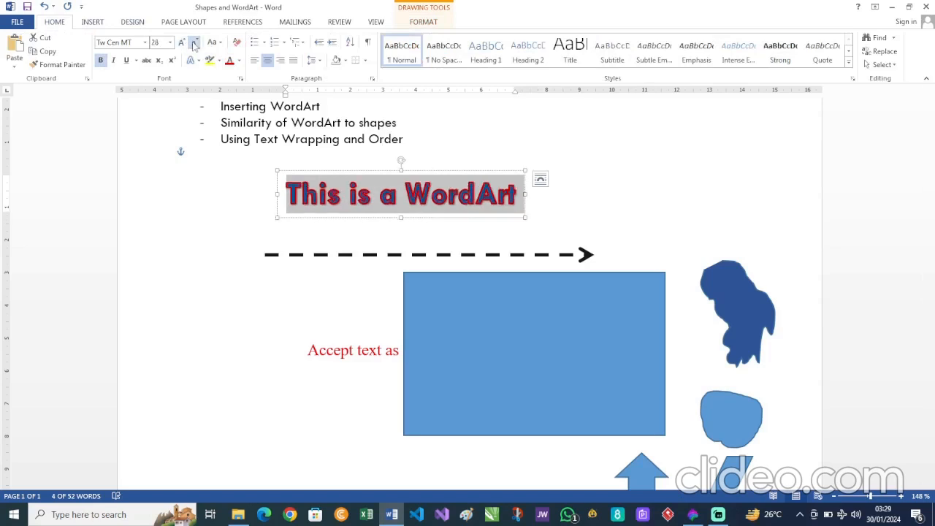
- Apply an outer shadow text effect to the WordArt
left_click(428, 25)
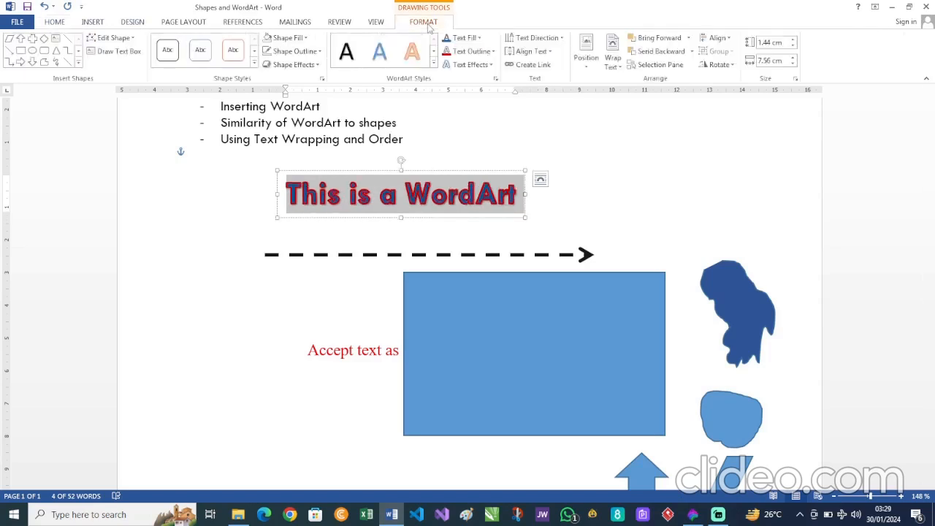
left_click(491, 65)
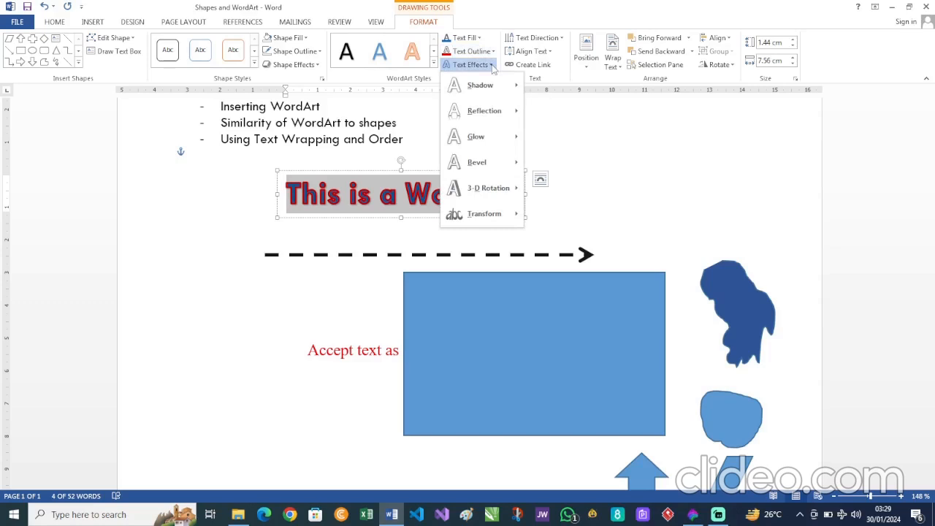
mouse_move(519, 188)
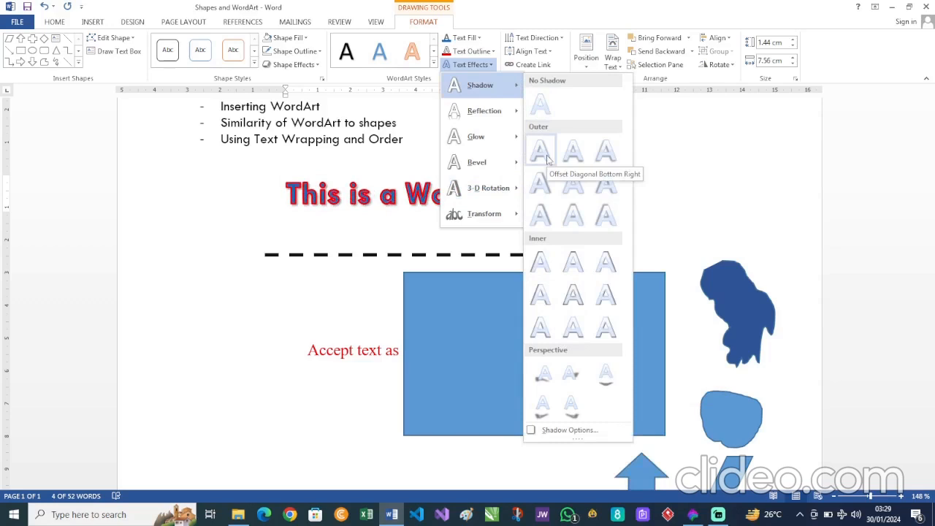
left_click(548, 191)
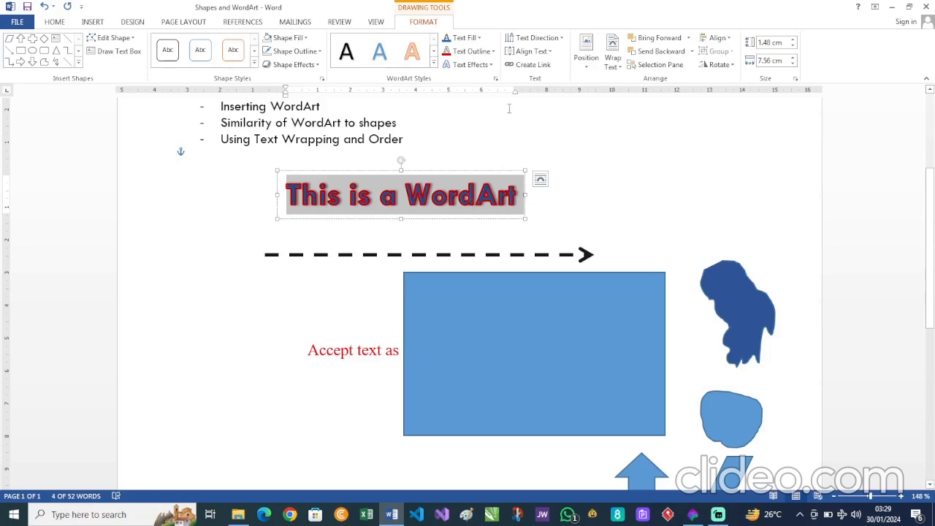
- Open the shadow options for the "This is a WordArt" text and set the shadow color to black
left_click(492, 65)
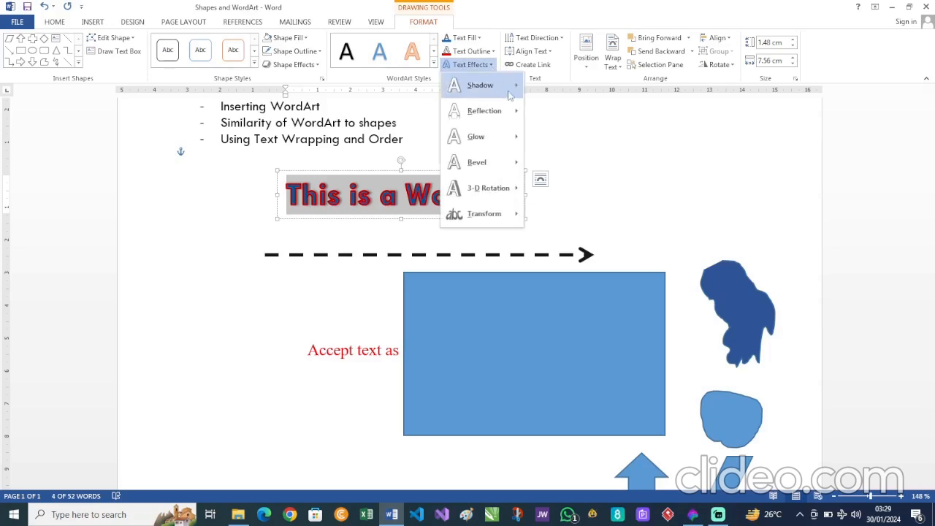
mouse_move(509, 95)
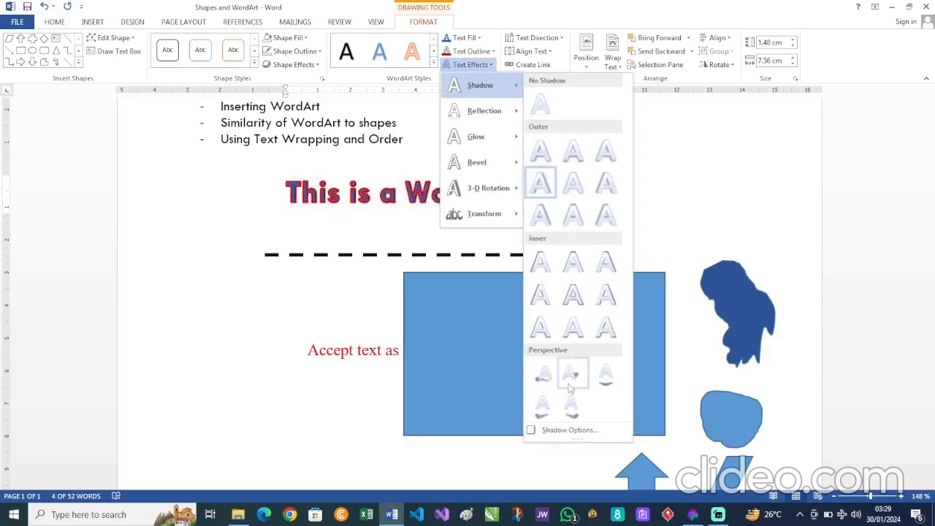
left_click(554, 434)
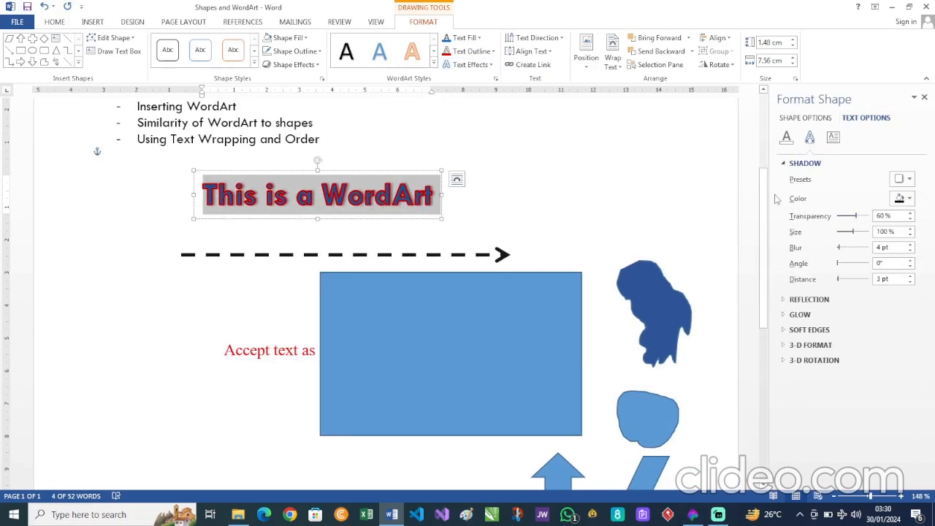
left_click(910, 199)
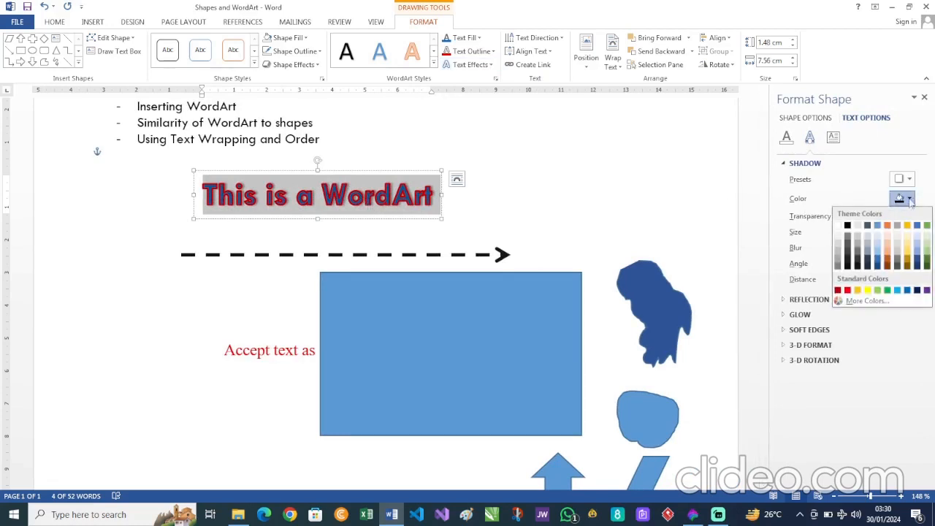
left_click(850, 231)
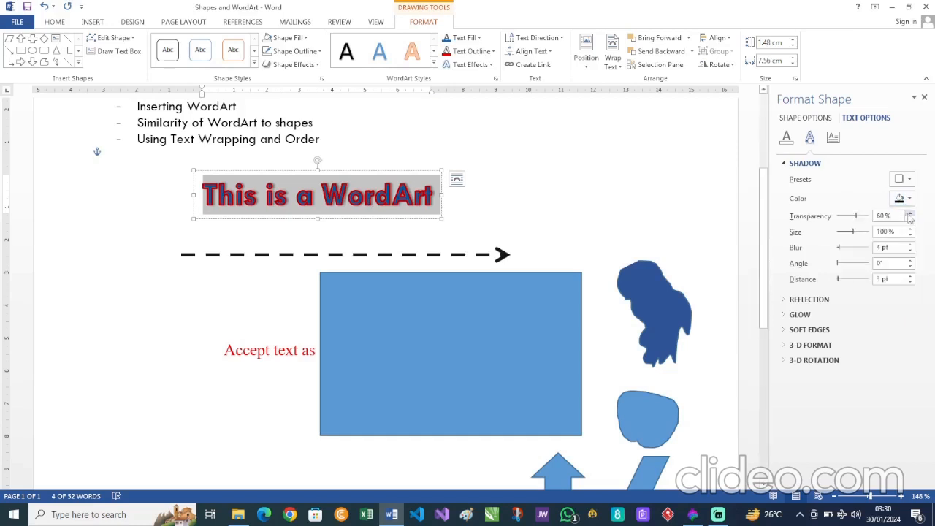
- Set the WordArt text shadow's transparency to 0% and its angle to about 111°
left_click_drag(857, 219, 873, 222)
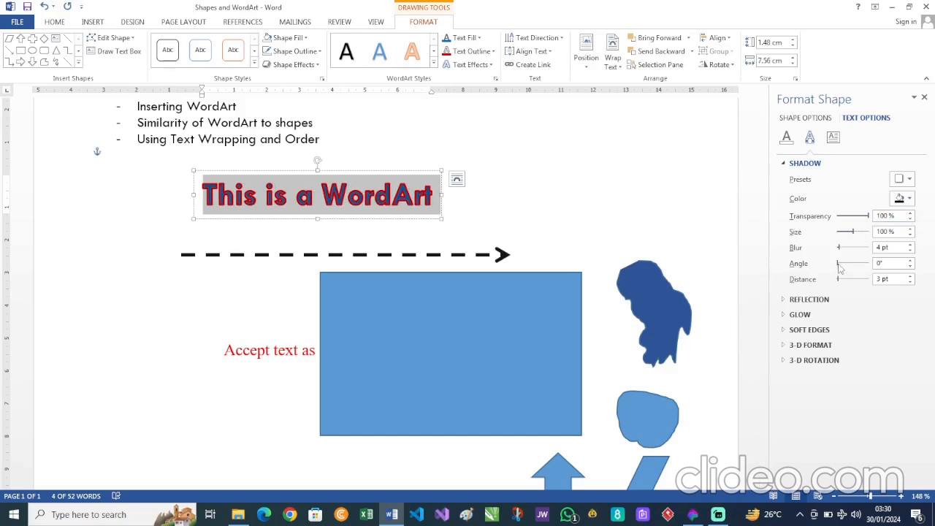
left_click_drag(839, 268, 859, 269)
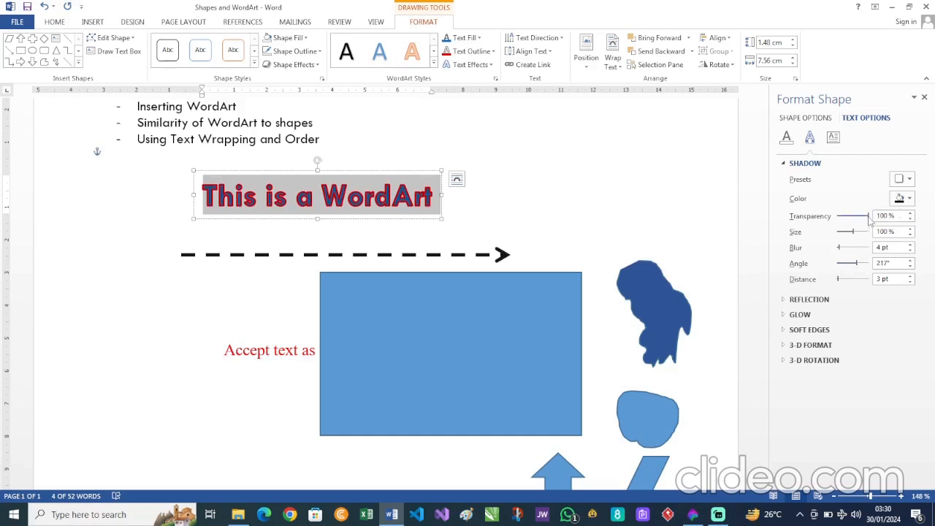
left_click_drag(869, 217, 838, 222)
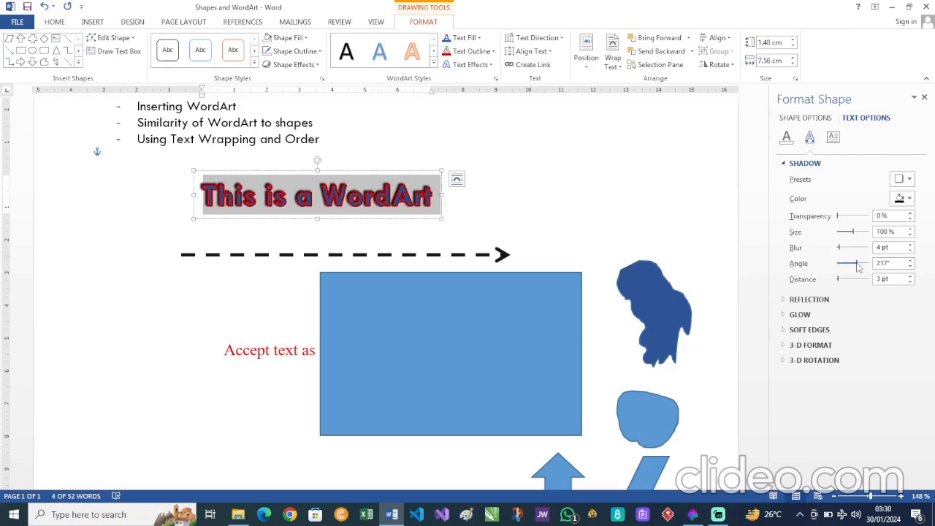
mouse_move(857, 267)
left_mouse_down()
mouse_move(867, 267)
mouse_move(849, 268)
left_mouse_up()
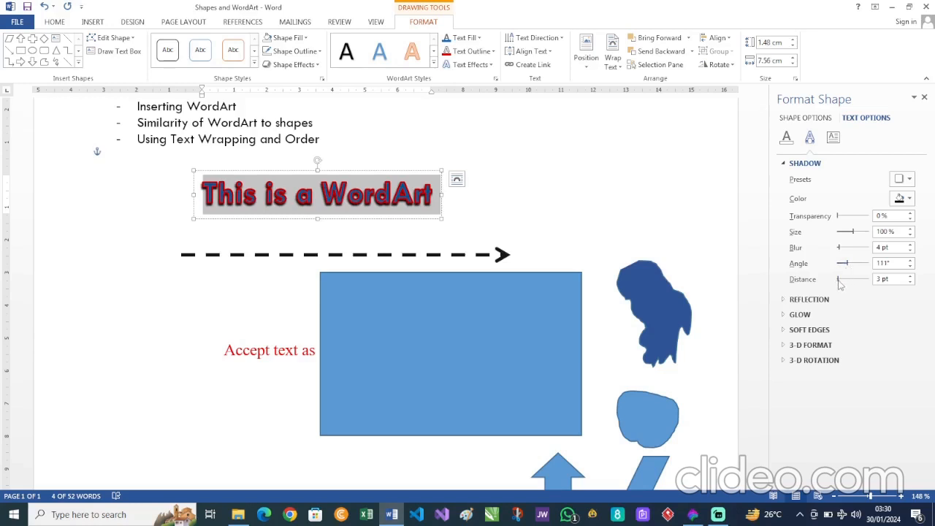
- Increase the WordArt shadow's distance to 12 pt and change the shadow color to the standard Dark Blue
left_click_drag(840, 282, 842, 280)
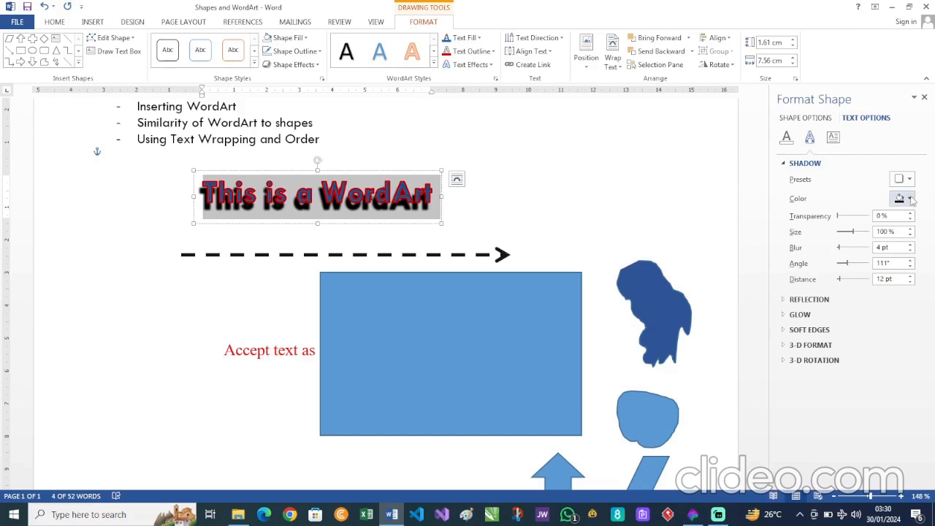
left_click(911, 199)
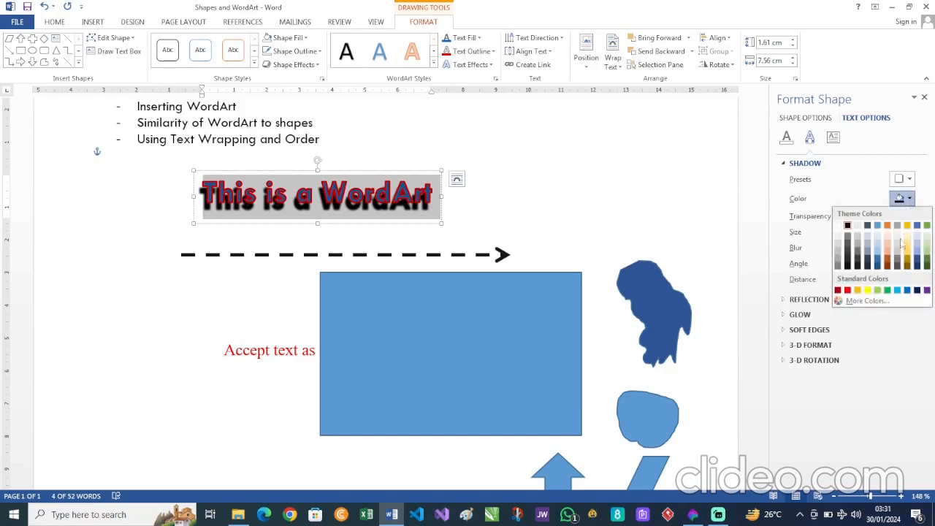
left_click(917, 290)
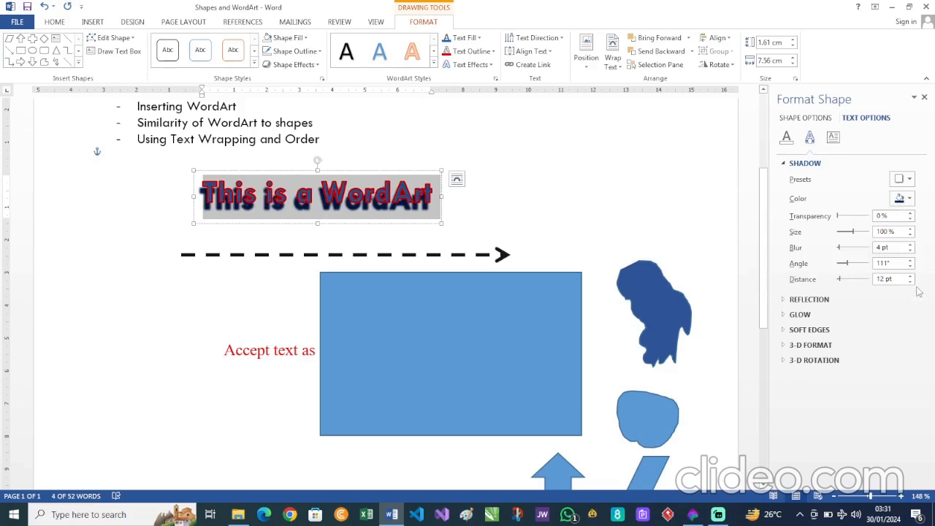
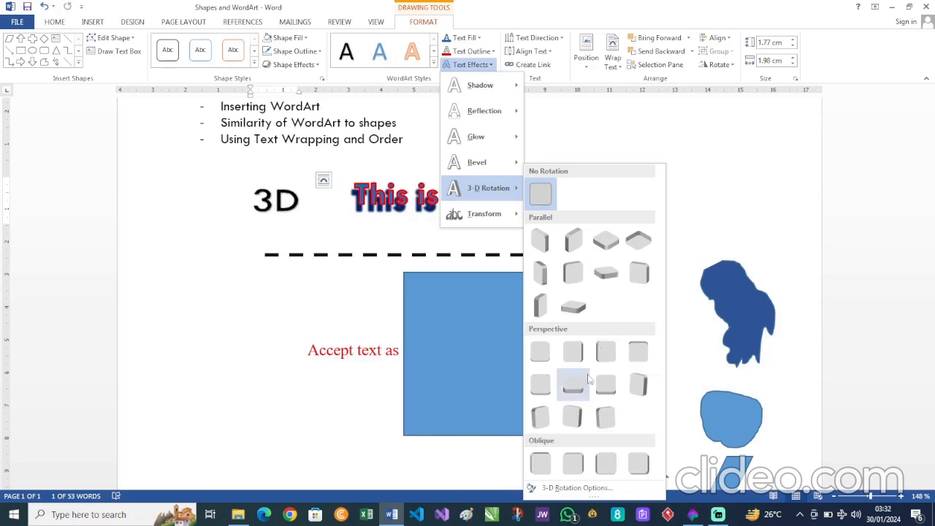
- Apply a perspective 3-D rotation to the "3D" WordArt and set its shadow distance to 8 pt
left_click(643, 383)
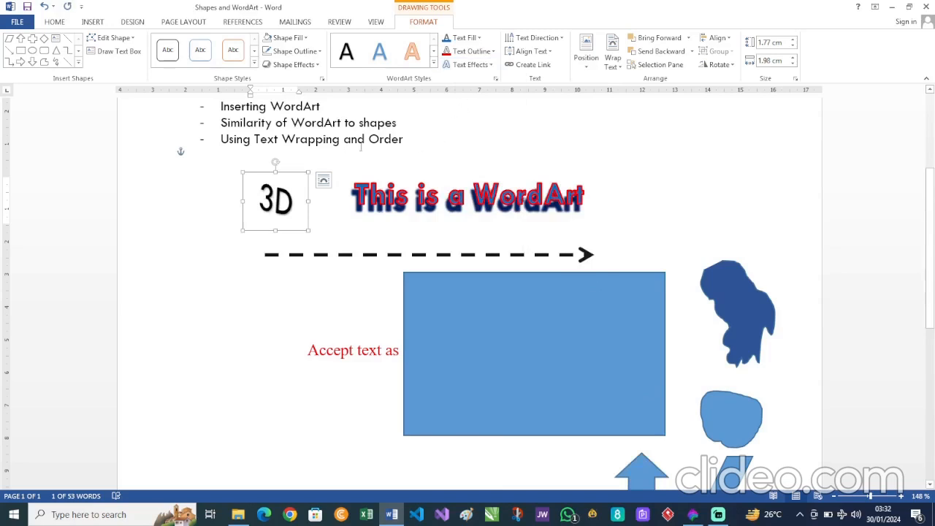
left_click(493, 67)
mouse_move(501, 171)
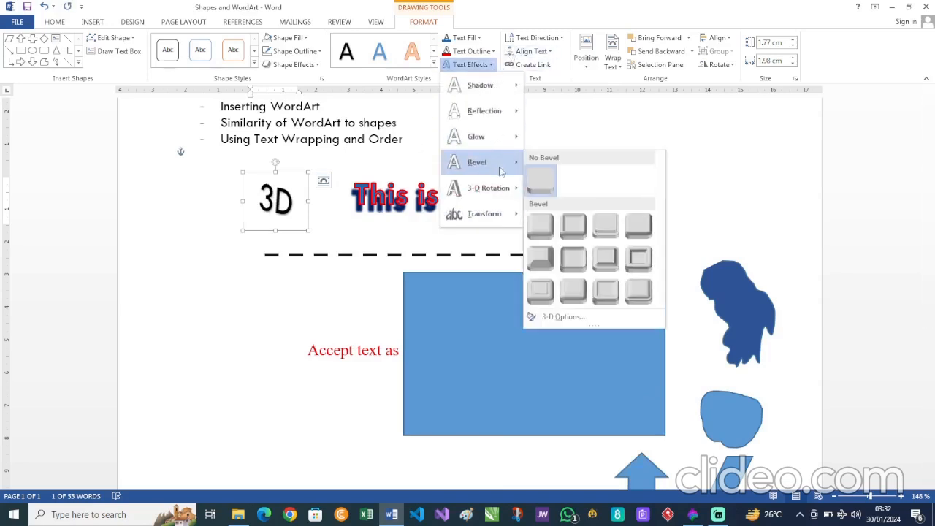
mouse_move(501, 188)
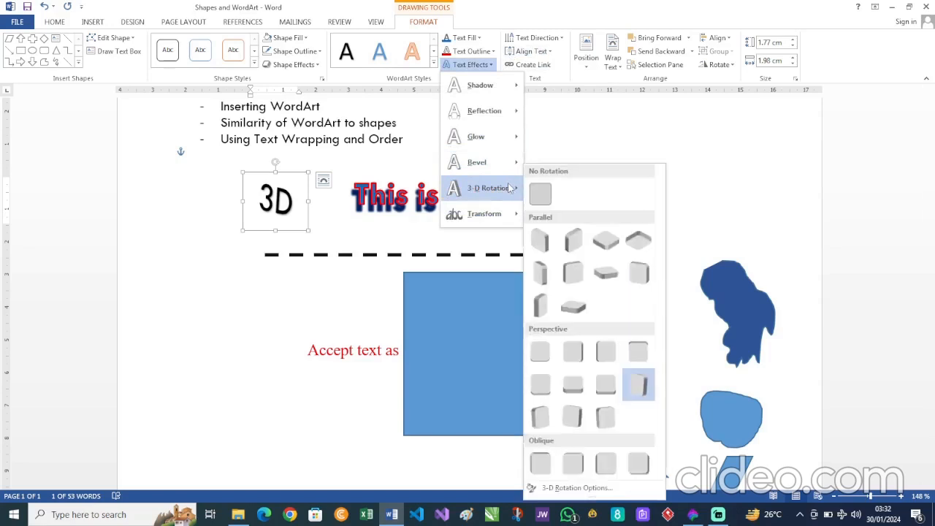
left_click(563, 488)
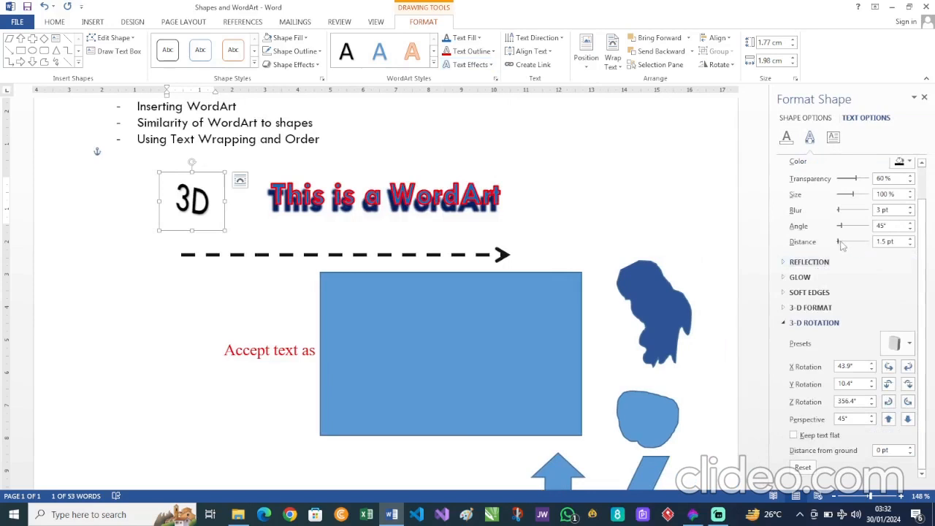
mouse_move(841, 246)
left_mouse_down()
mouse_move(851, 244)
mouse_move(840, 245)
left_mouse_up()
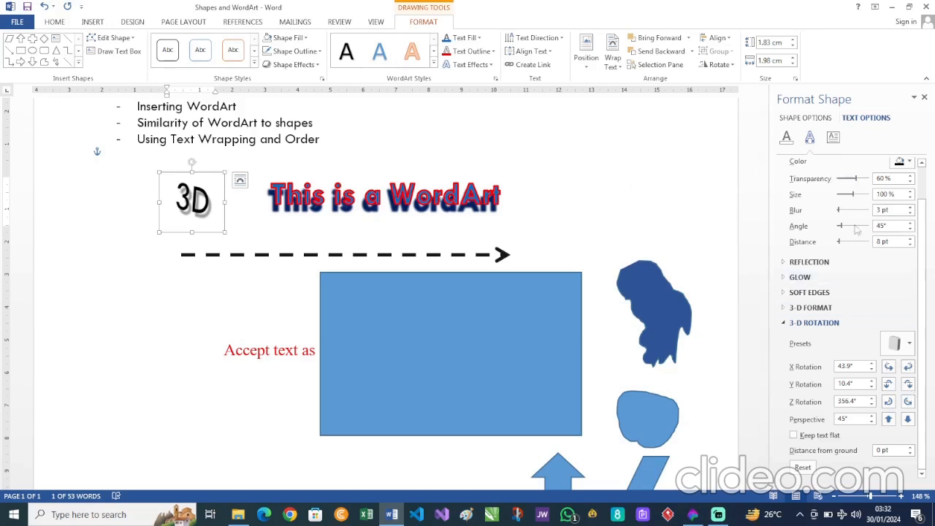
- Give the "3D" WordArt the parallel rotation preset with X 296° and Y 18°, and the second Standard 3-D material
left_click(817, 309)
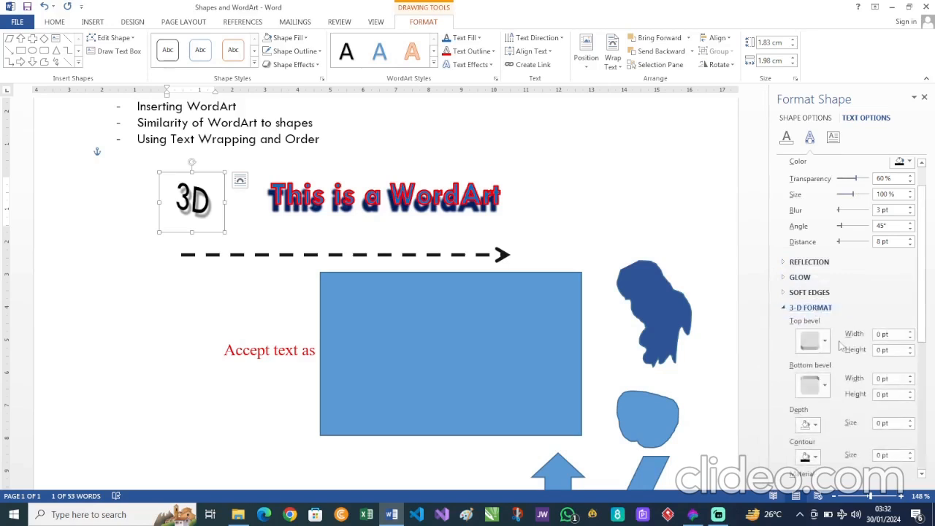
scroll(840, 346, "down", 4)
scroll(841, 346, "down", 2)
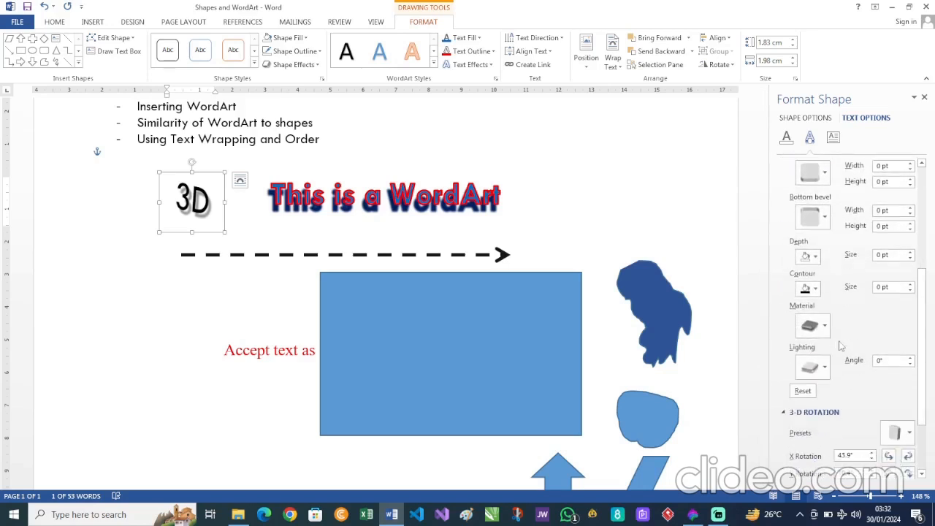
scroll(841, 346, "down", 3)
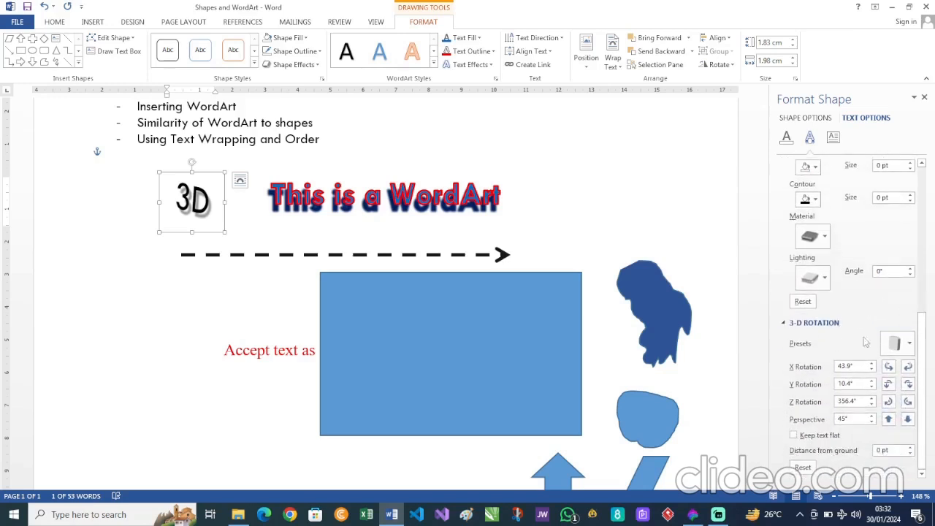
left_click(910, 345)
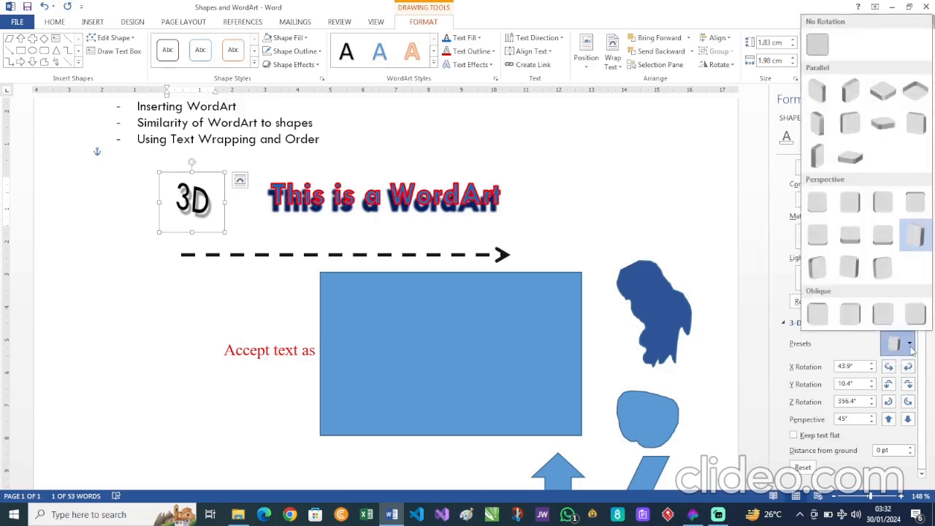
left_click(818, 167)
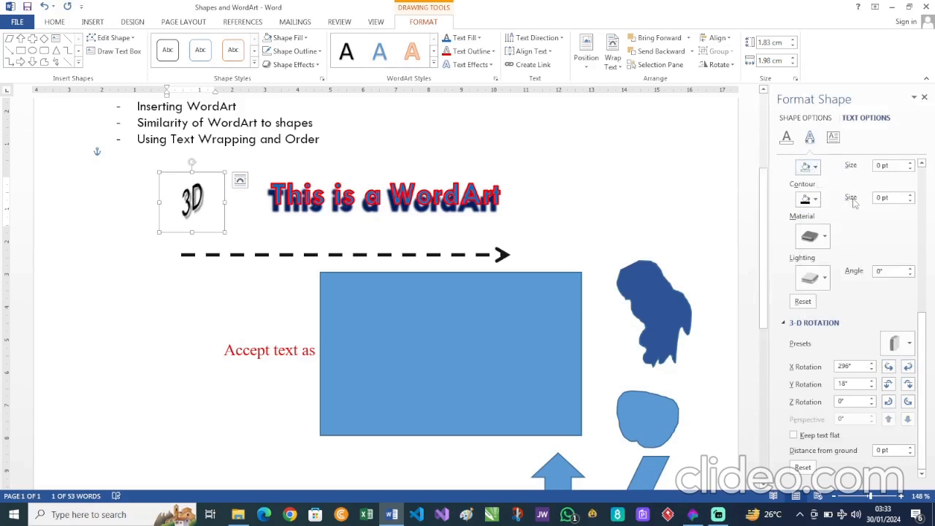
left_click(827, 237)
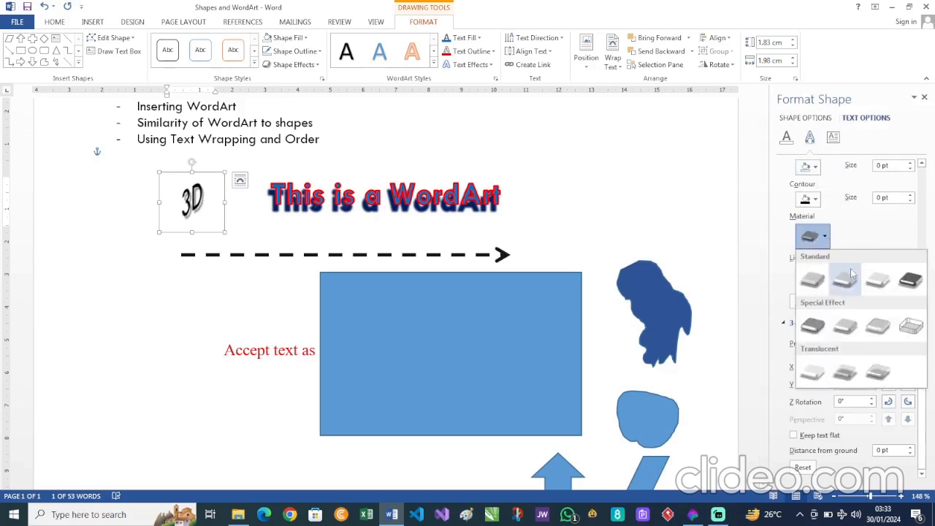
left_click(845, 282)
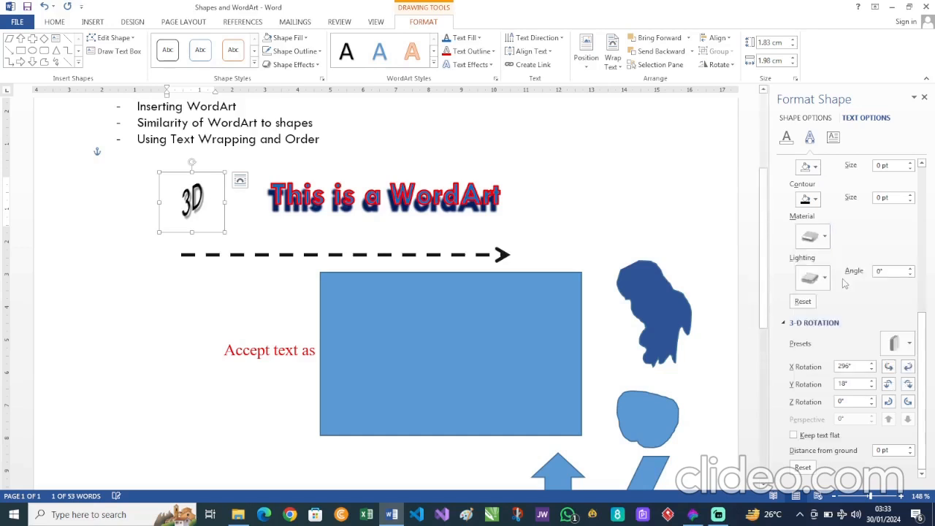
- Set the "3D" WordArt's shadow transparency to 20% and its shadow angle to about 139°
scroll(844, 283, "up", 6)
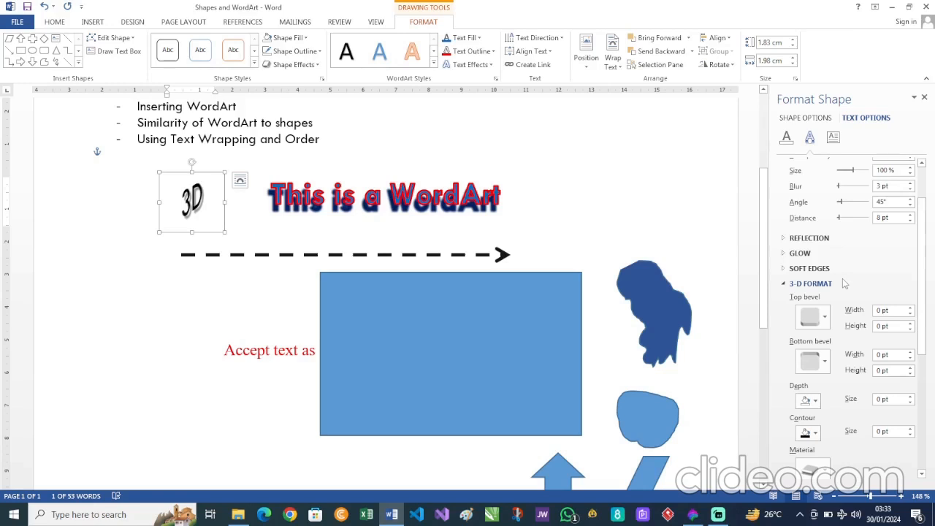
left_click(844, 269)
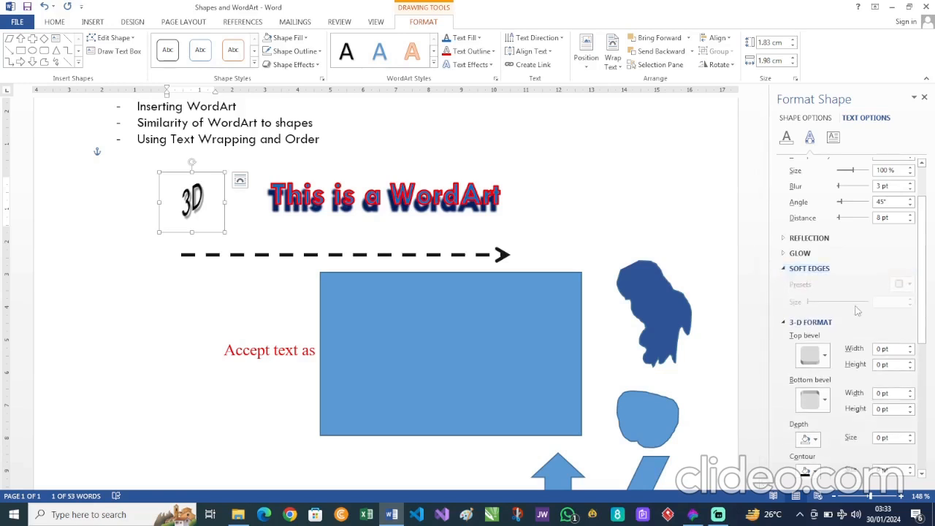
left_click(837, 266)
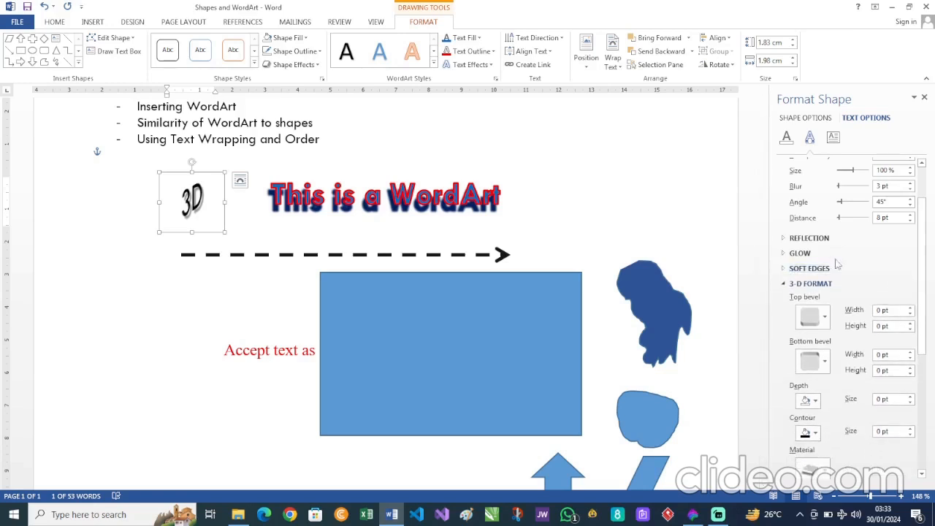
scroll(838, 266, "up", 2)
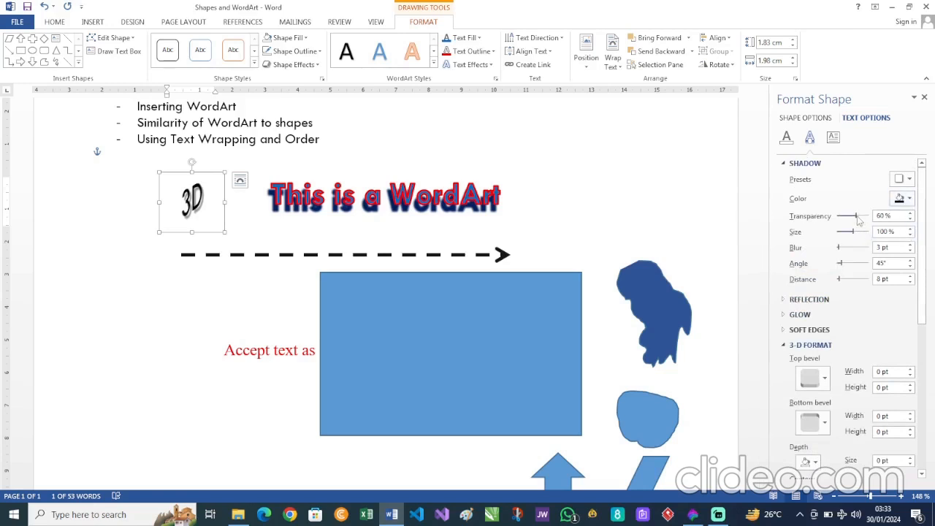
left_click_drag(859, 218, 846, 220)
left_click_drag(843, 267, 852, 269)
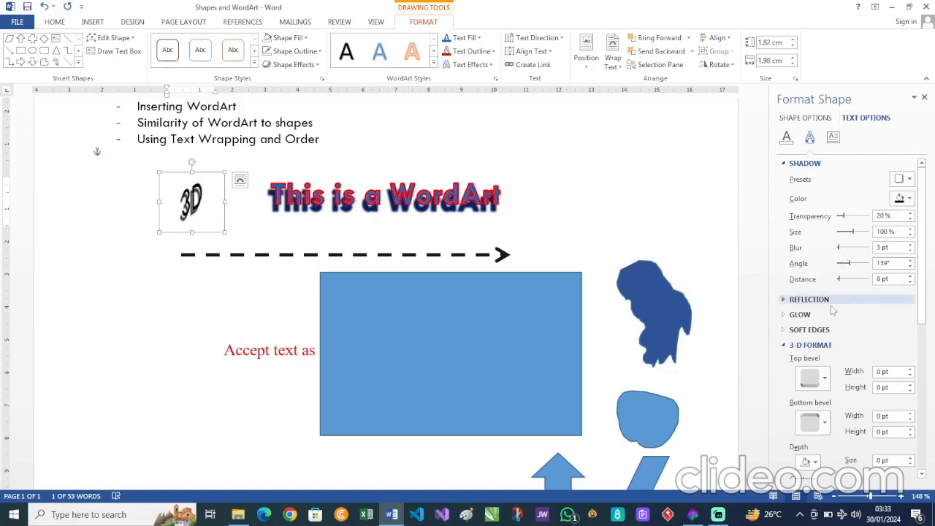
- Resize the "This is a WordArt" box to about 1.39 cm high and 8.44 cm wide, and move it further right above the dashed arrow
scroll(831, 314, "down", 3)
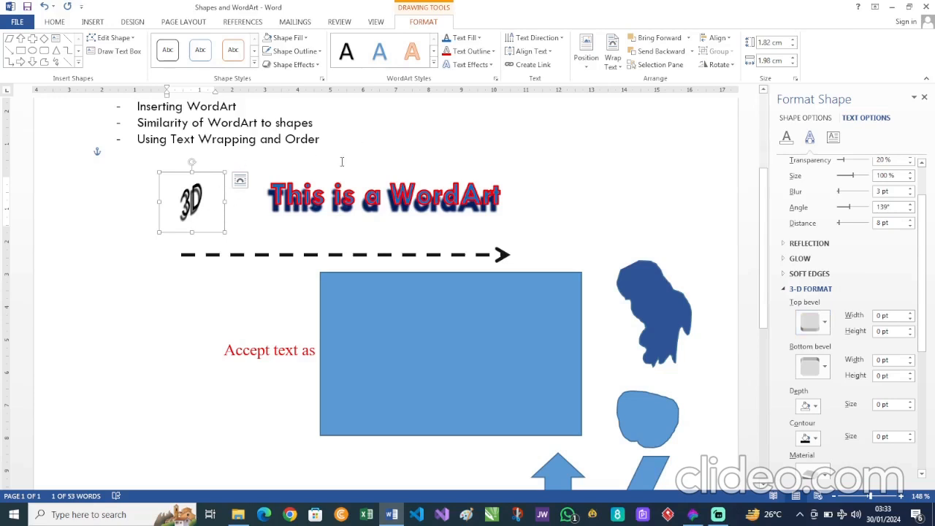
scroll(342, 161, "up", 1)
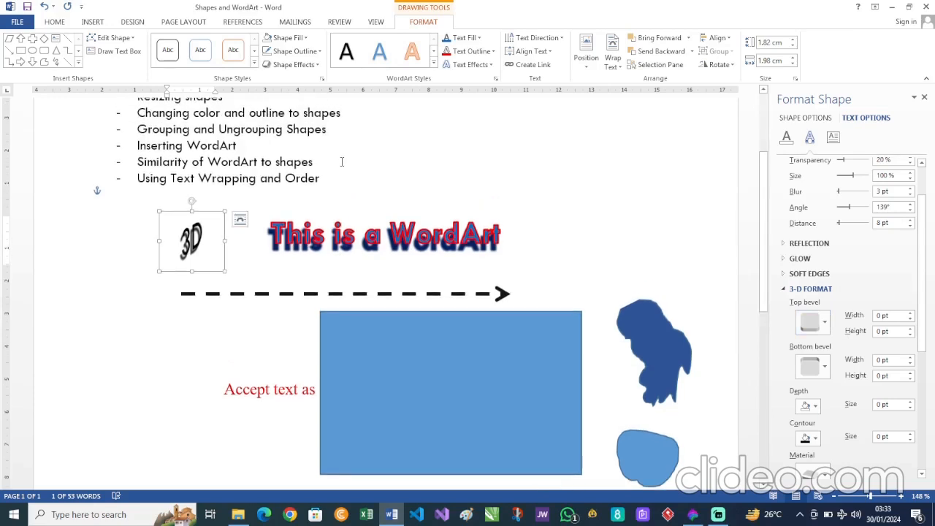
left_click(325, 231)
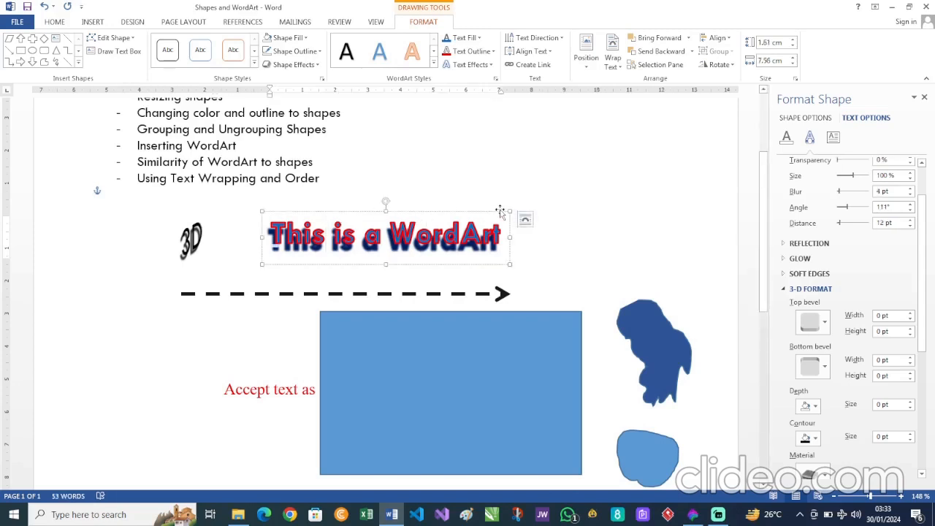
left_click_drag(509, 212, 539, 218)
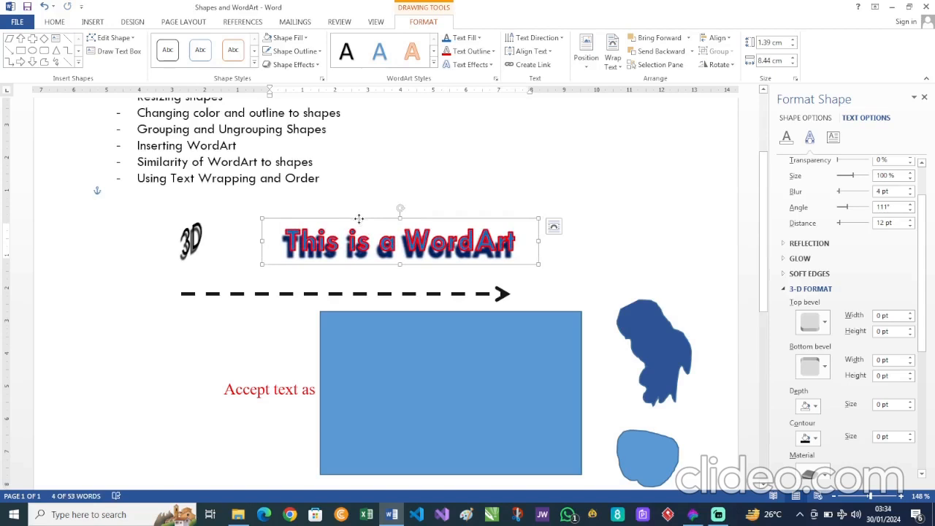
left_click_drag(359, 219, 433, 211)
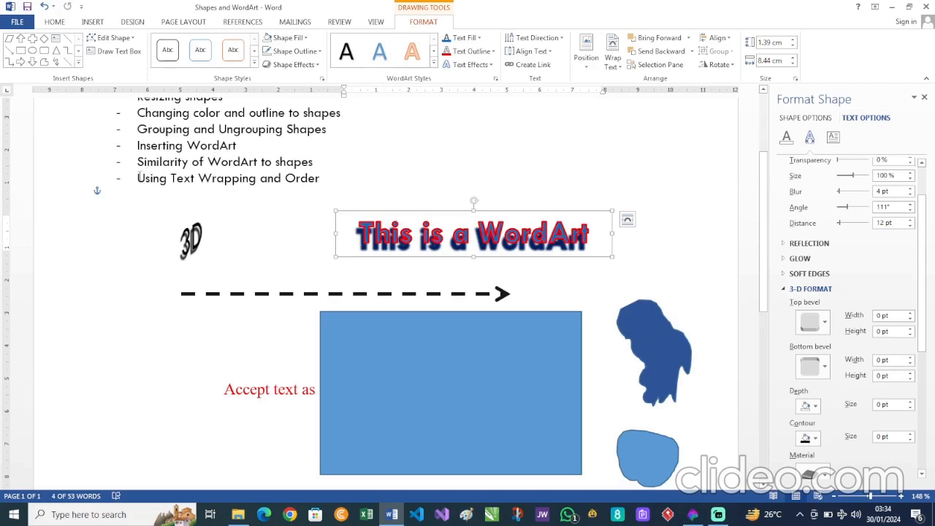
- Move the purple rectangle in the coloured shapes row so it partly covers the green square
left_click_drag(139, 178, 269, 173)
scroll(456, 211, "down", 8)
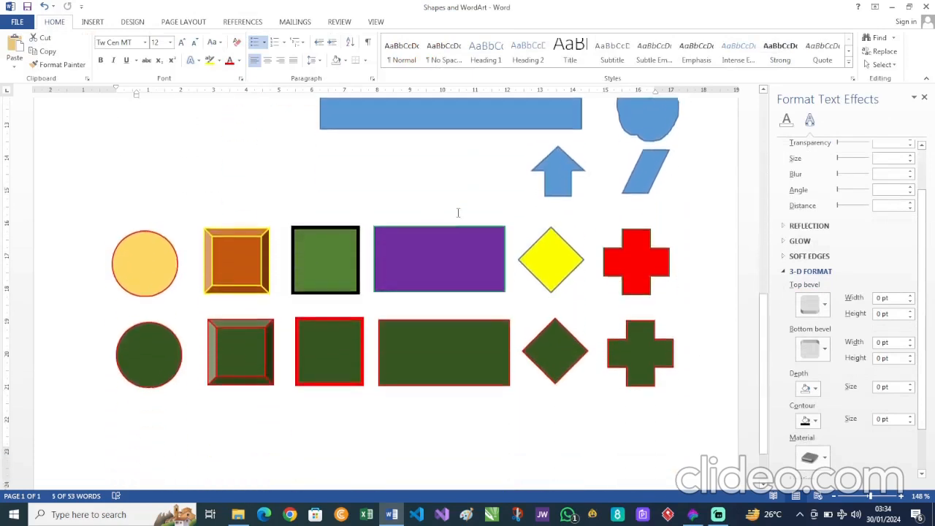
left_click(337, 255)
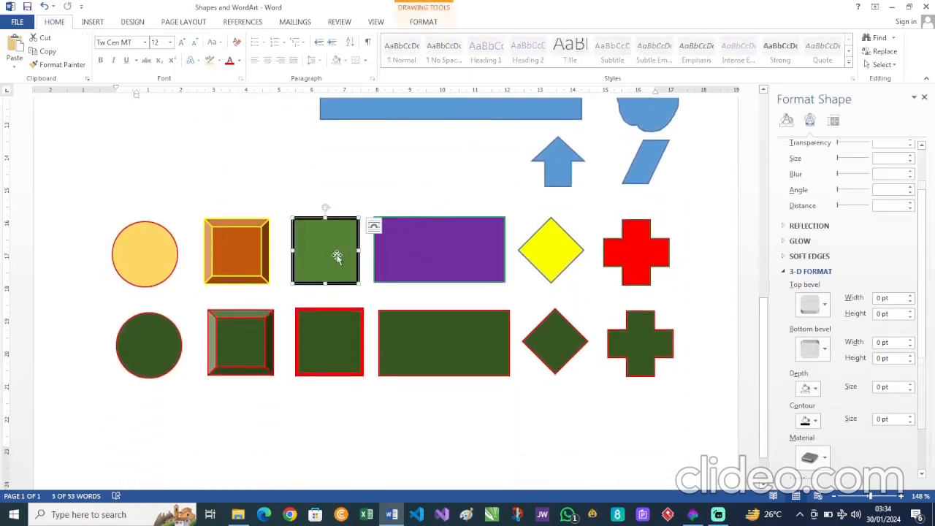
scroll(337, 256, "down", 1)
left_click(422, 195)
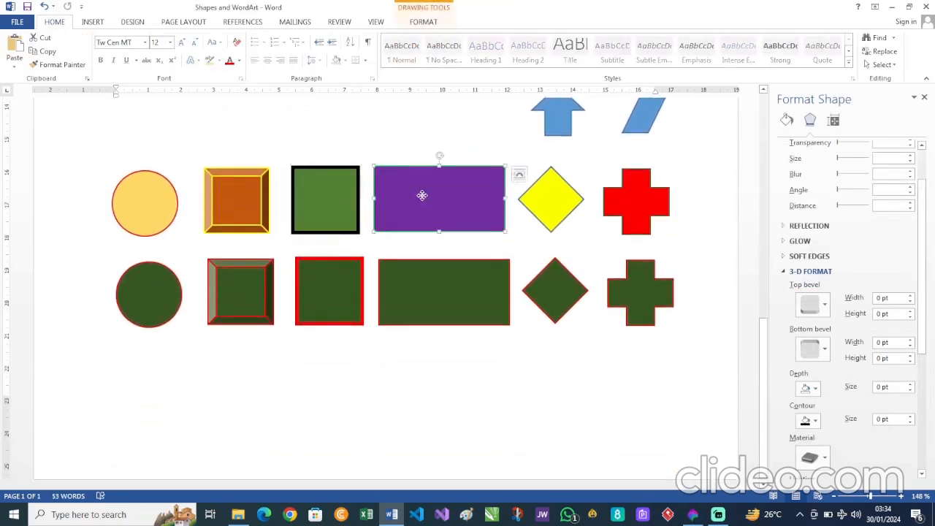
left_click_drag(422, 195, 369, 179)
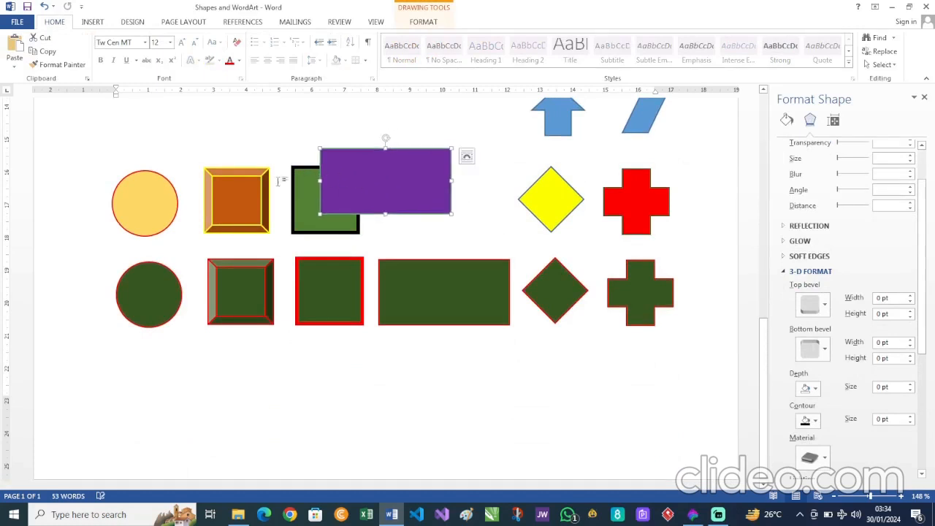
- Gather the pale yellow circle, the orange bevel and the green square into an overlapping cluster, each partly covering its neighbour
left_click_drag(232, 204, 276, 187)
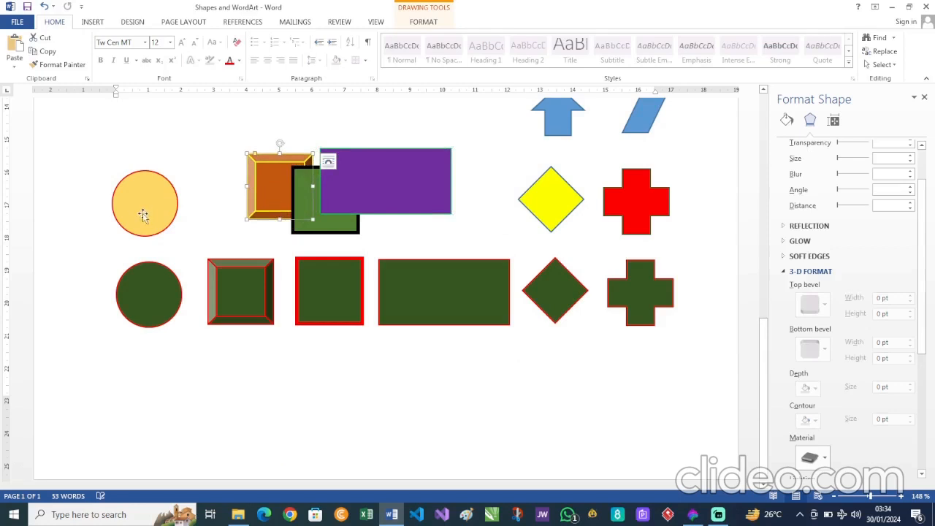
left_click_drag(144, 214, 159, 200)
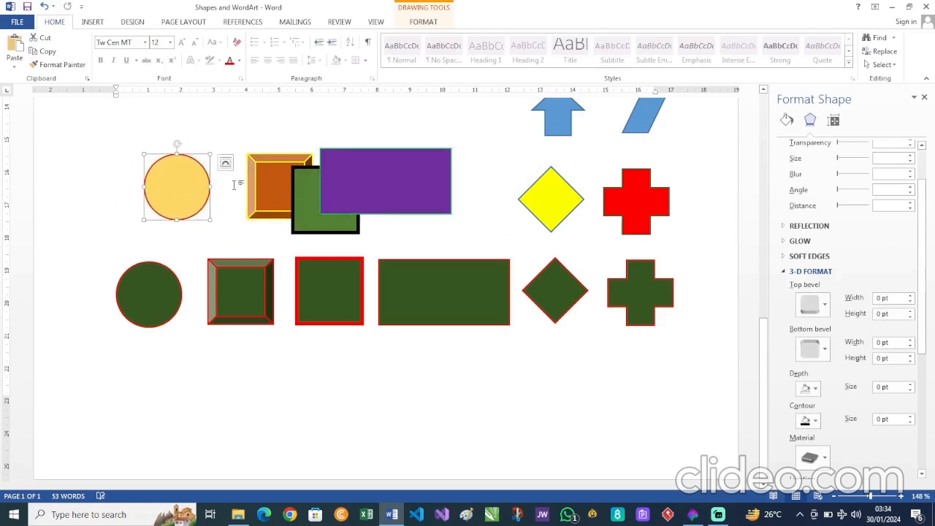
left_click_drag(266, 192, 182, 170)
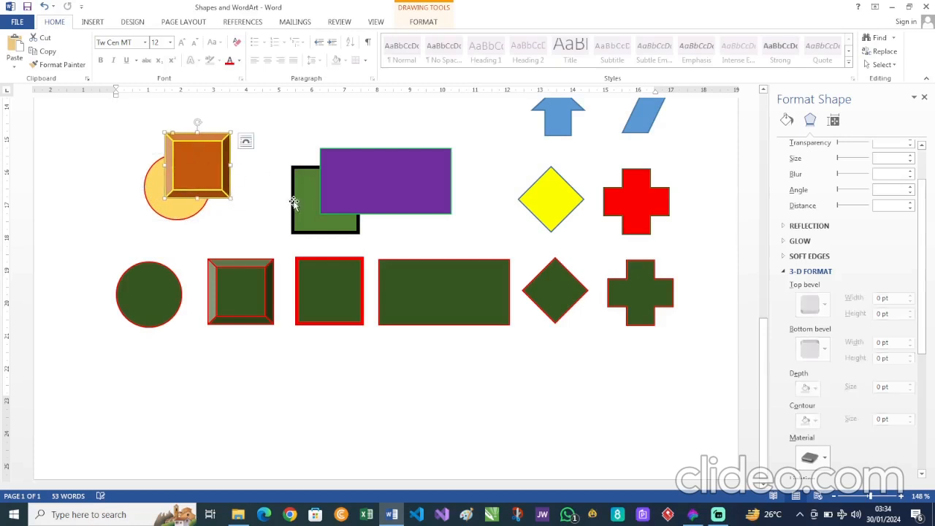
left_click(299, 203)
left_click_drag(299, 204, 213, 189)
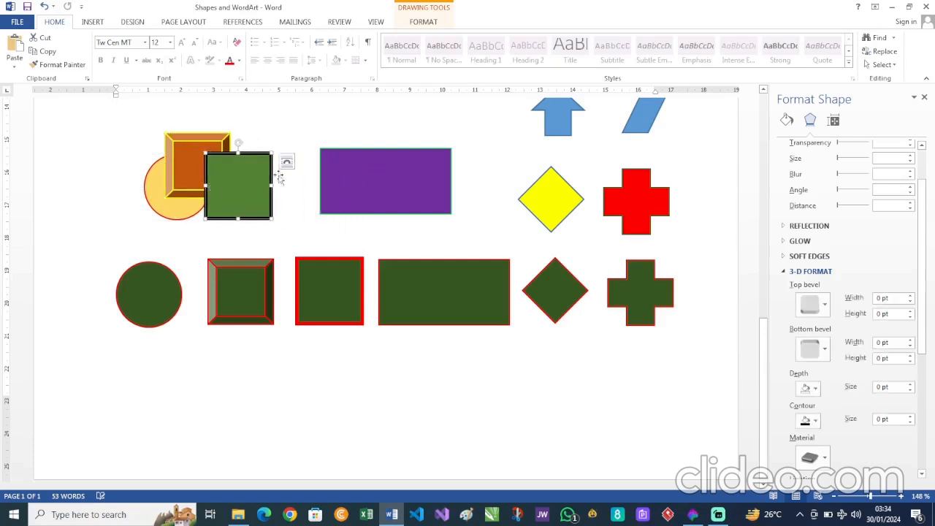
- Move the purple rectangle, the yellow diamond and the red cross onto the cluster so that all six coloured shapes overlap
left_click_drag(361, 192, 291, 176)
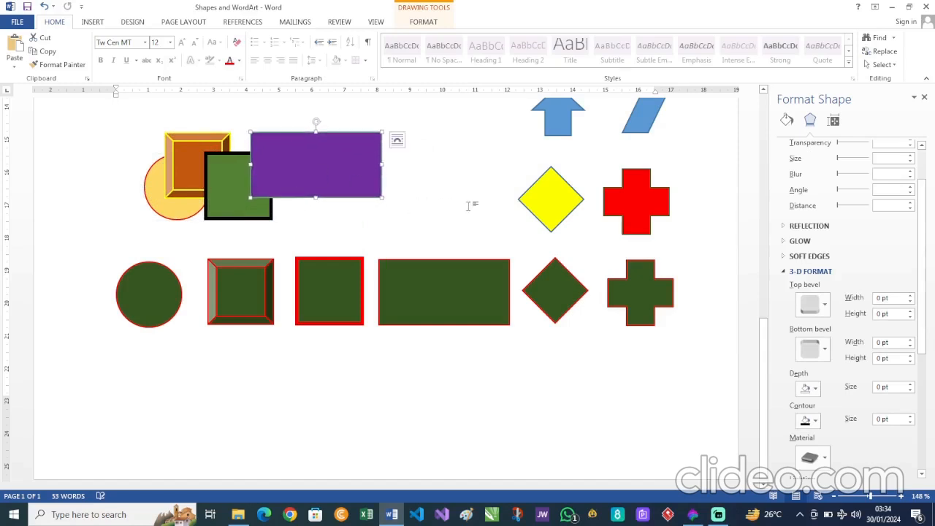
left_click_drag(521, 201, 224, 199)
left_click_drag(643, 215, 302, 199)
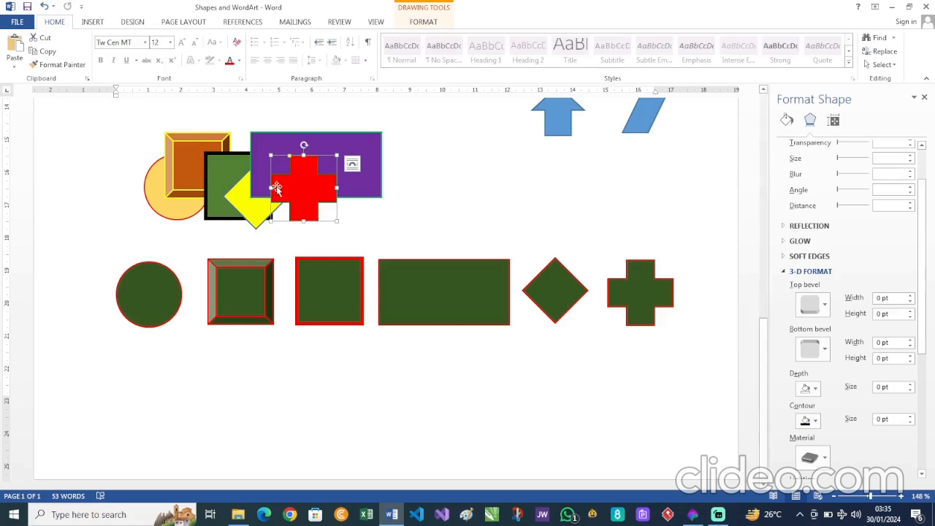
- Select the red cross, show its drawing format tools and close the Format Shape pane
left_click(171, 211)
left_click(314, 188)
left_click(424, 22)
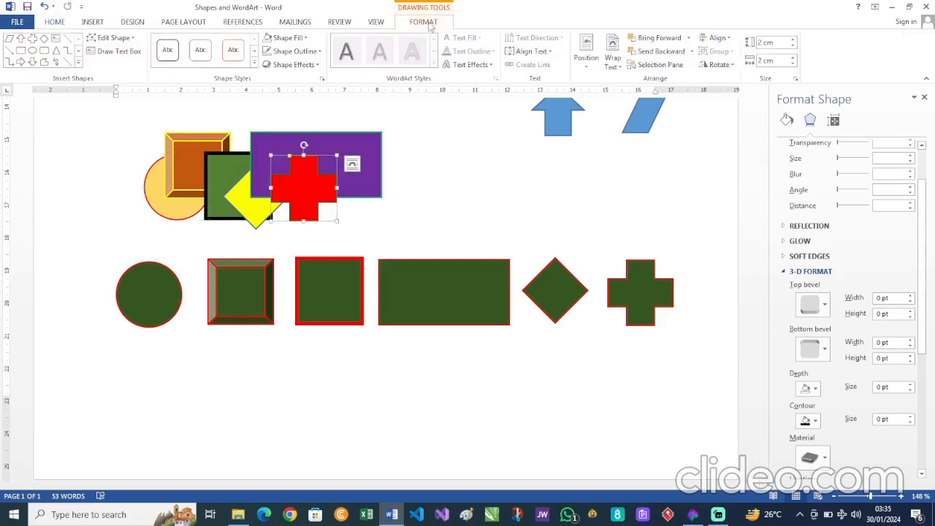
left_click(924, 98)
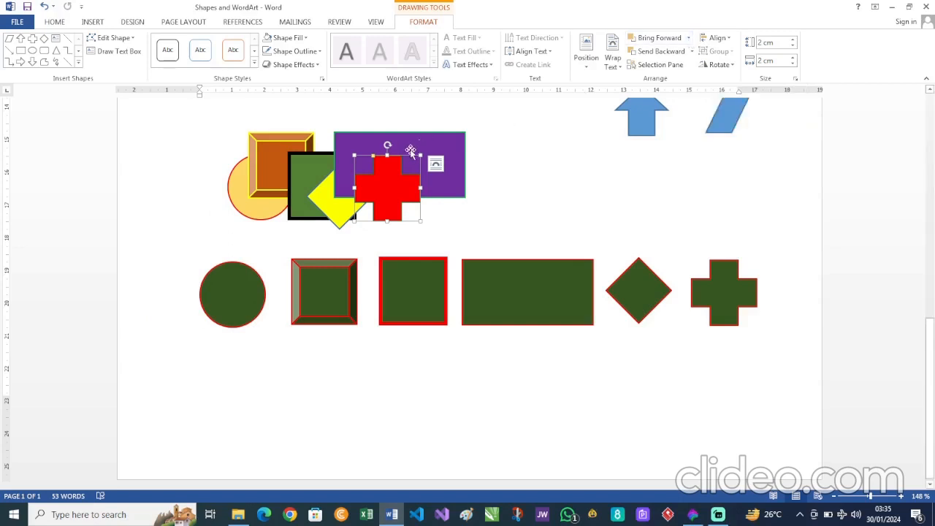
- Move the pale yellow circle so it overlaps the red cross and the purple rectangle, and open the Bring Forward options for it
left_click(258, 211)
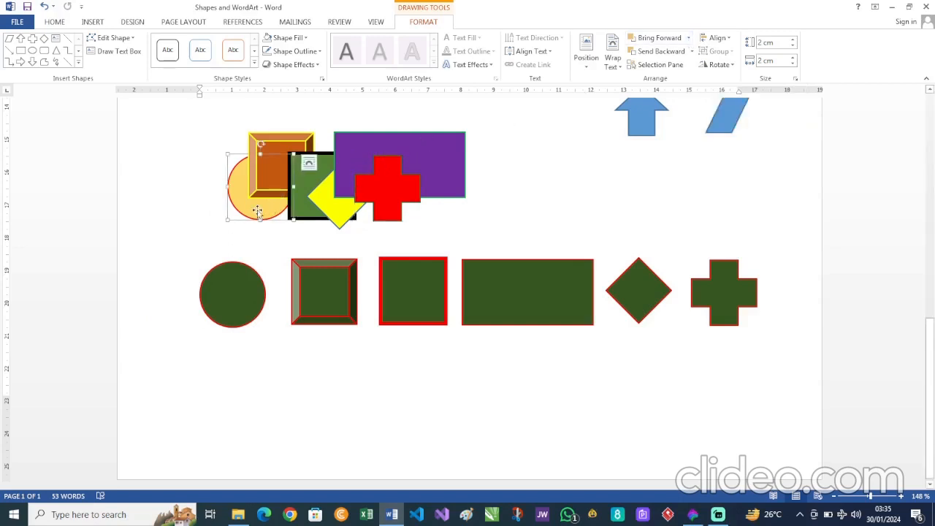
left_click_drag(270, 217, 409, 228)
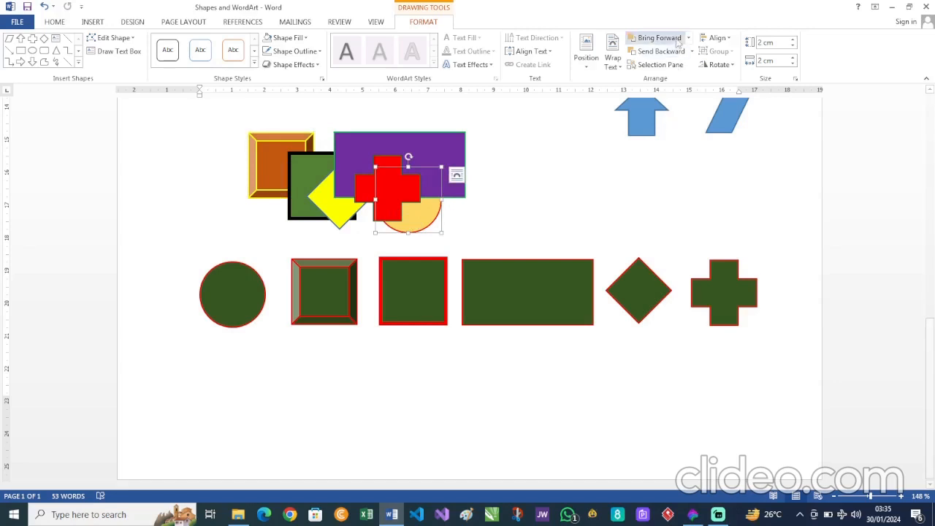
left_click(688, 38)
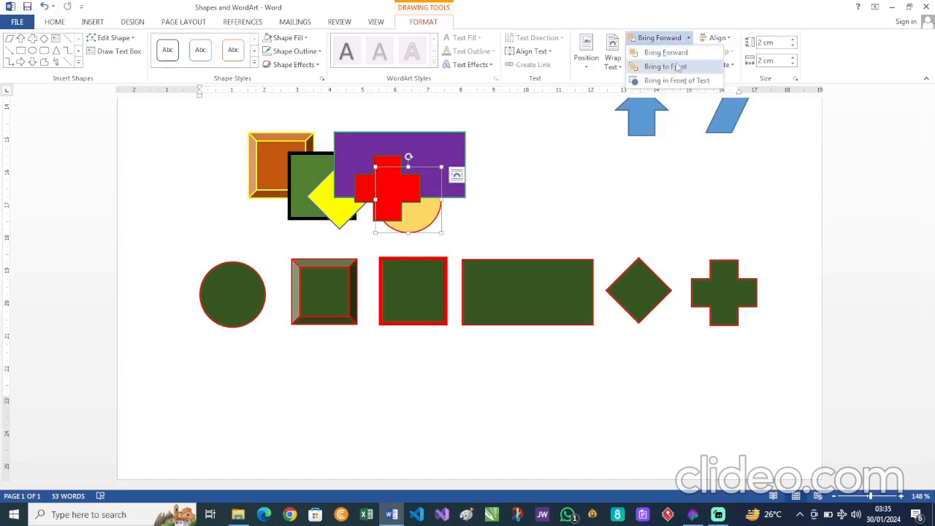